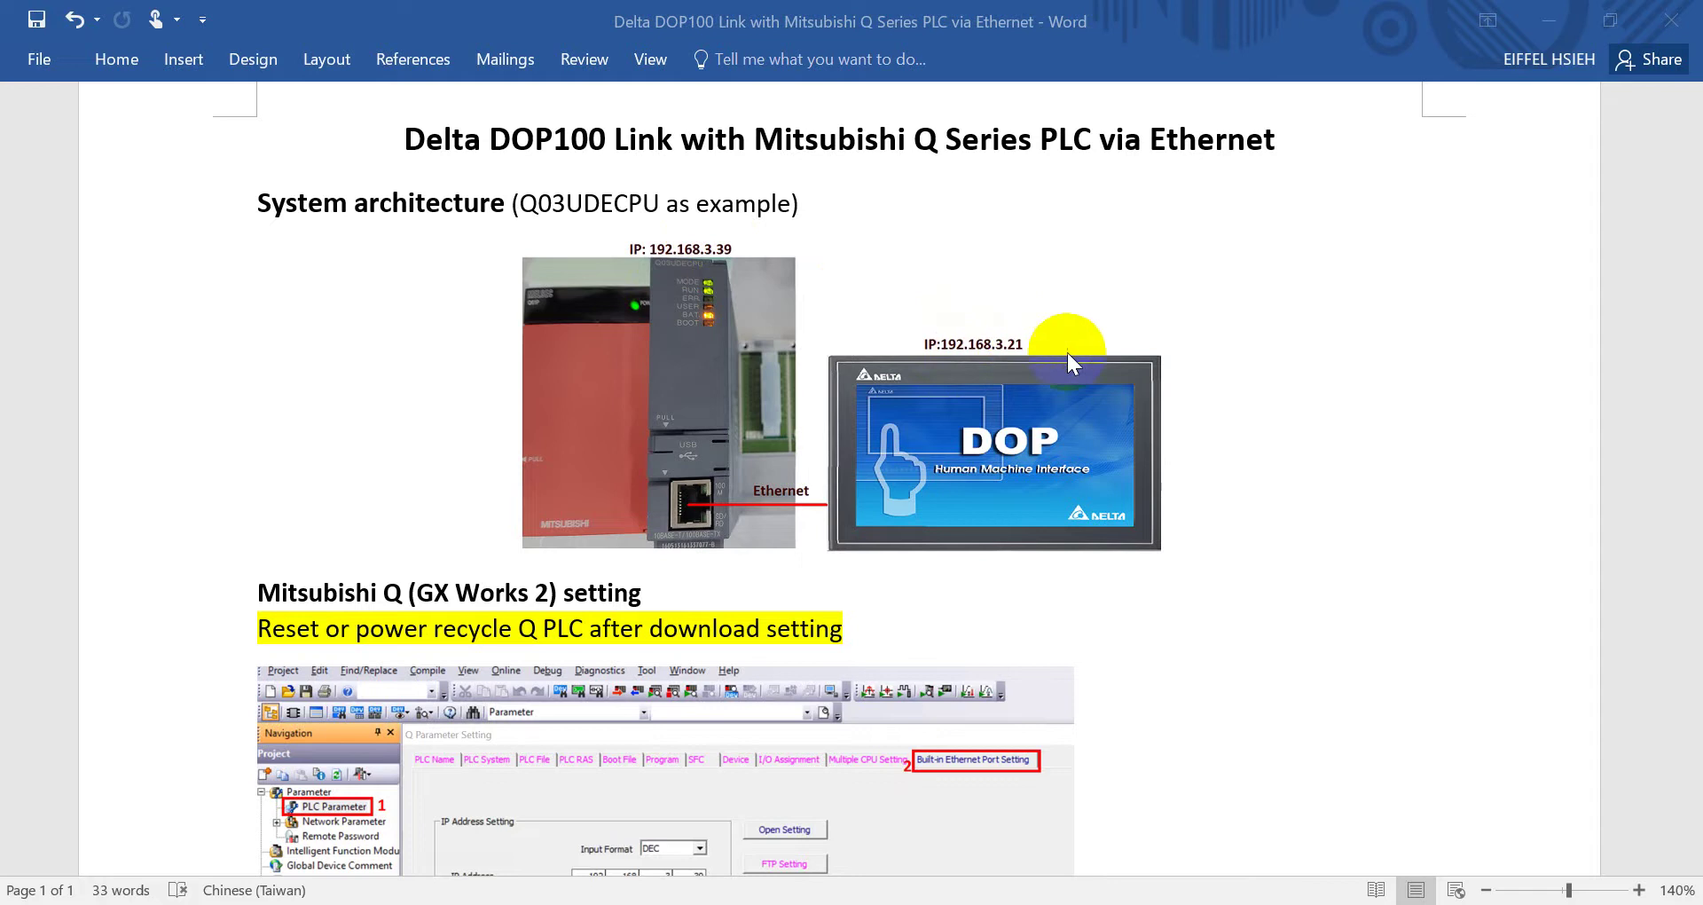
Scroll the Word guide to the GX Works 2 section showing PLC IP 192.168.3.39 and port 1025
scroll(1194, 383, "down", 5)
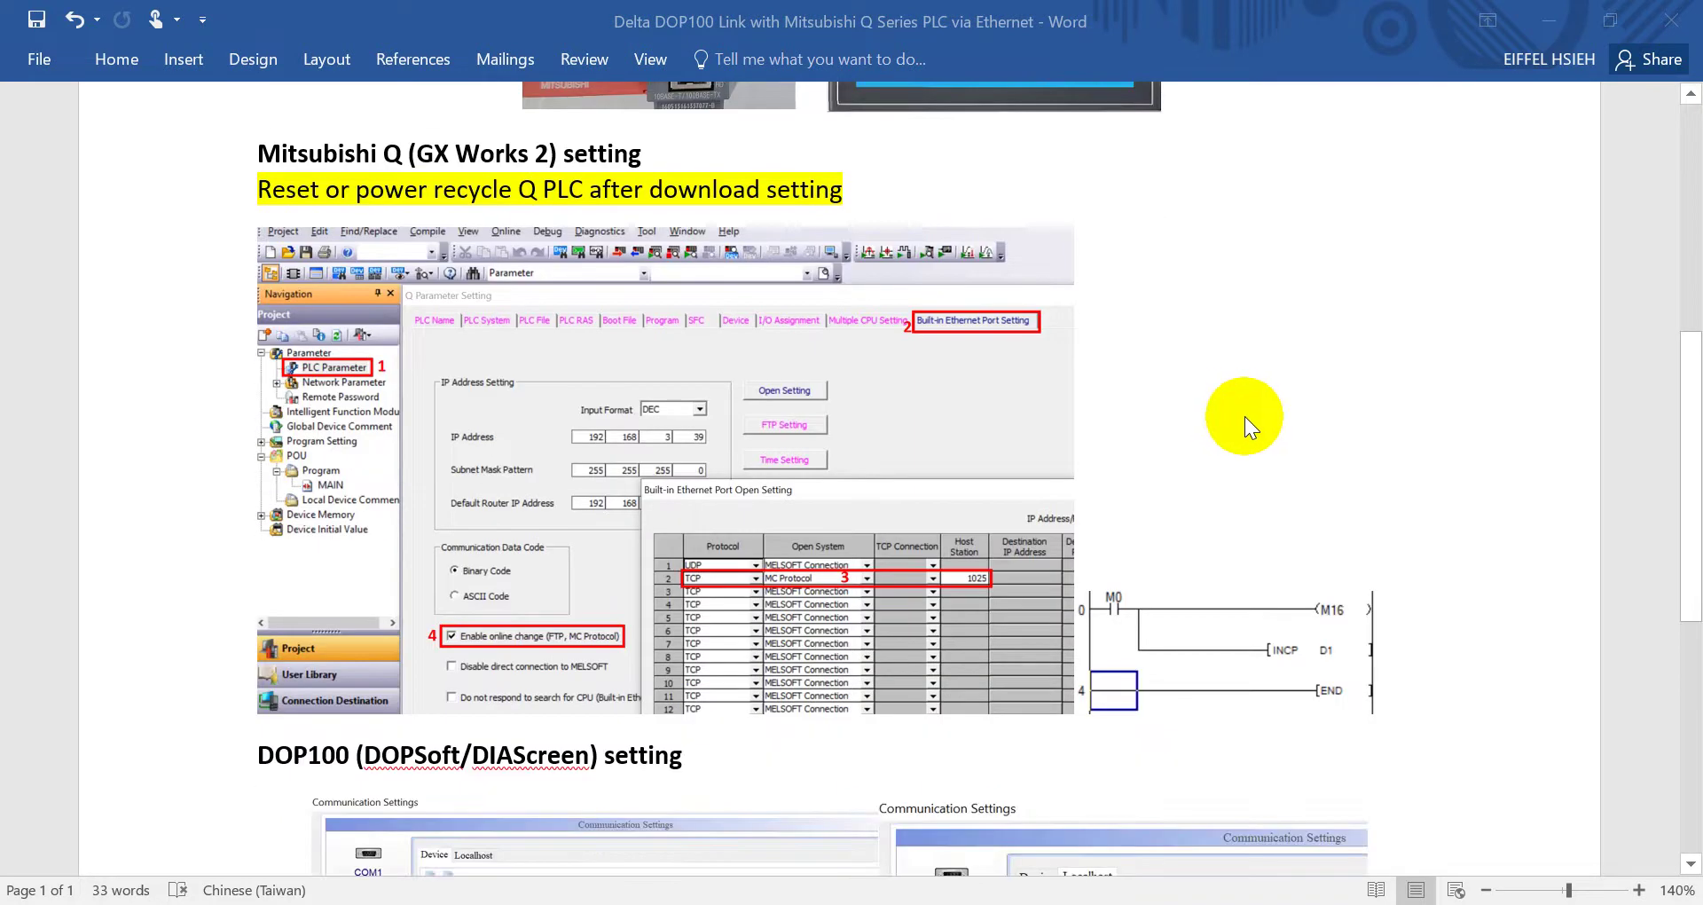
left_click(265, 157)
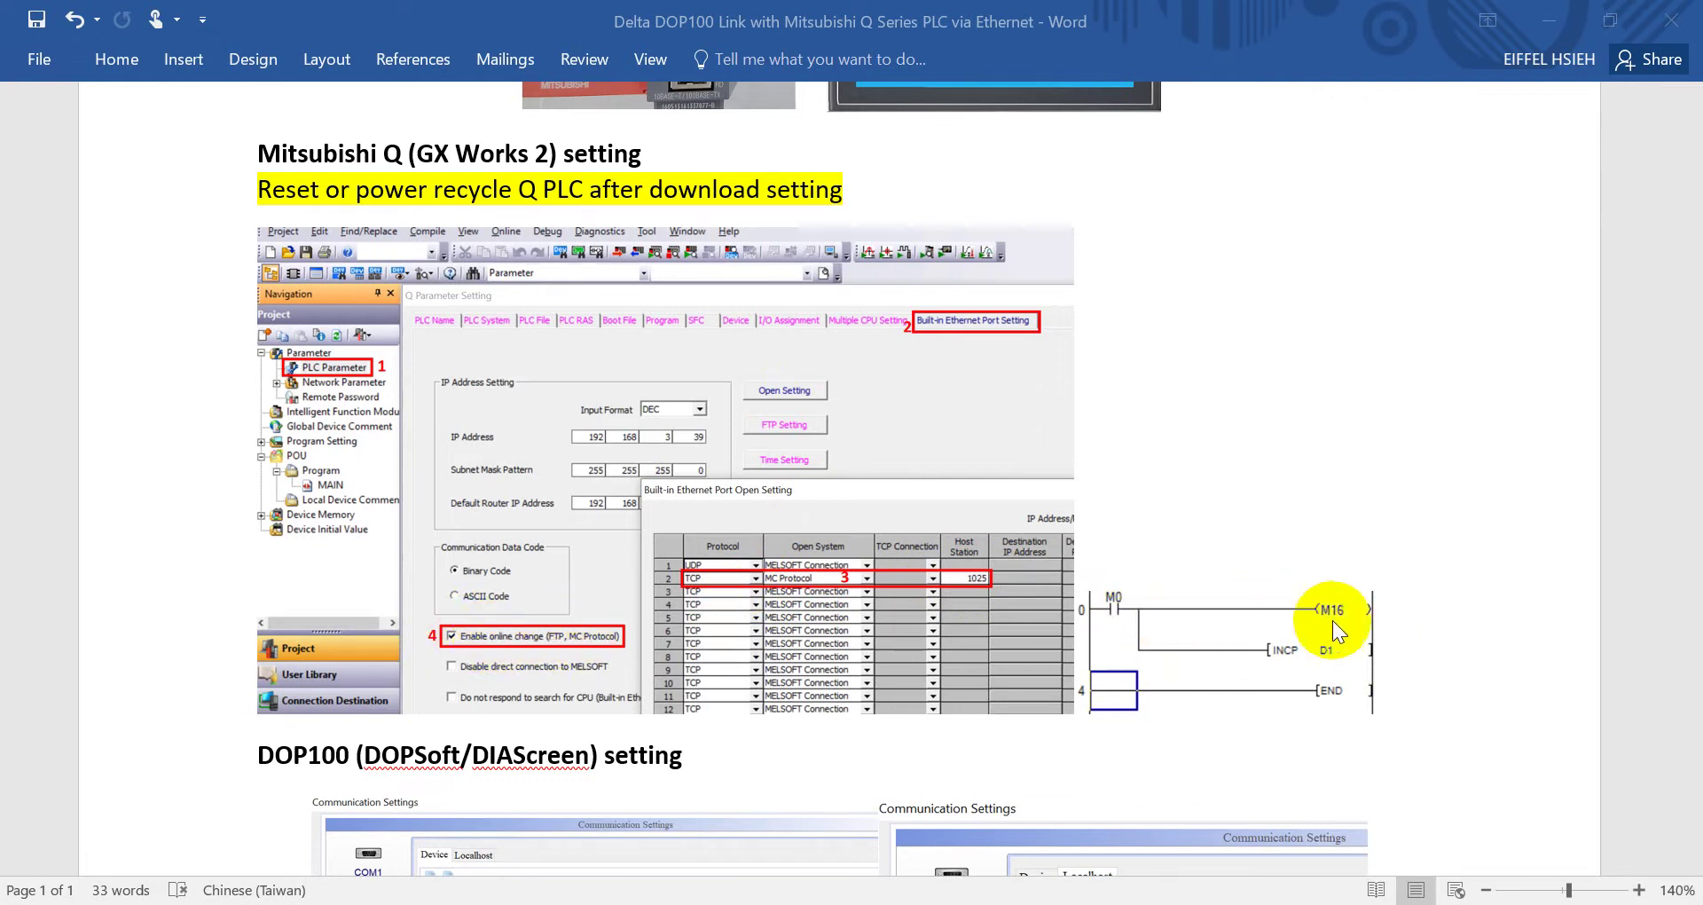
Scroll to the DOP100 Communication Settings screenshots: Q Series Ethernet (3E Frame), HMI IP 192.168.3.21
scroll(1301, 615, "down", 5)
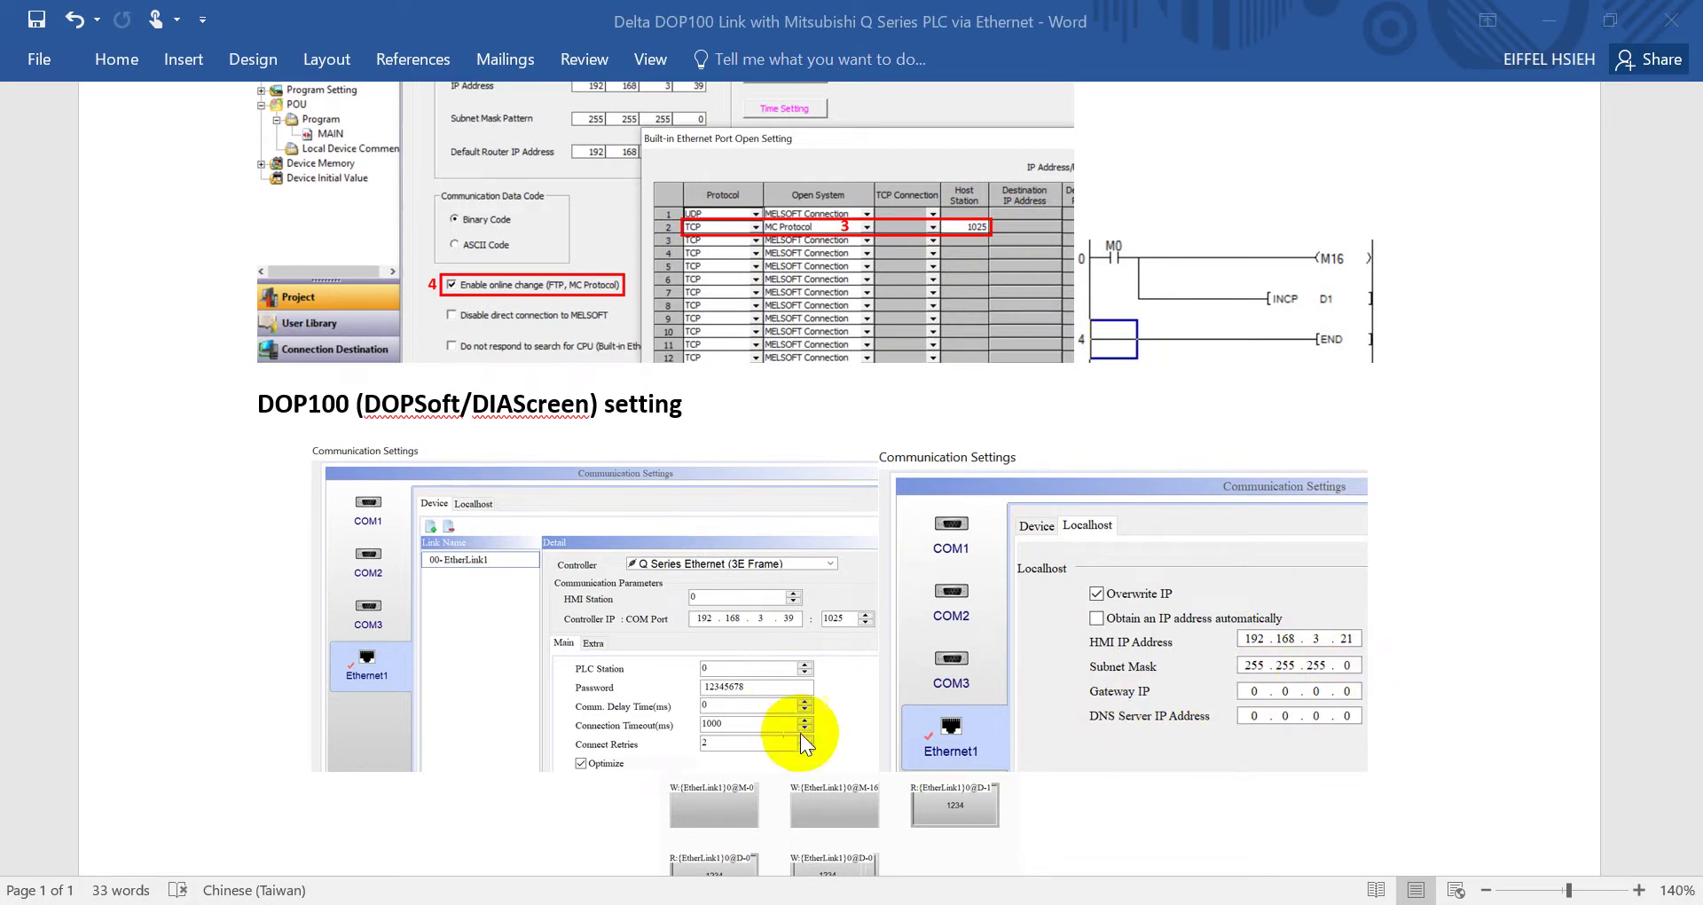
Leave the Word guide and switch to the GX Works2 project DOP100_Q03 connection
scroll(801, 735, "down", 1)
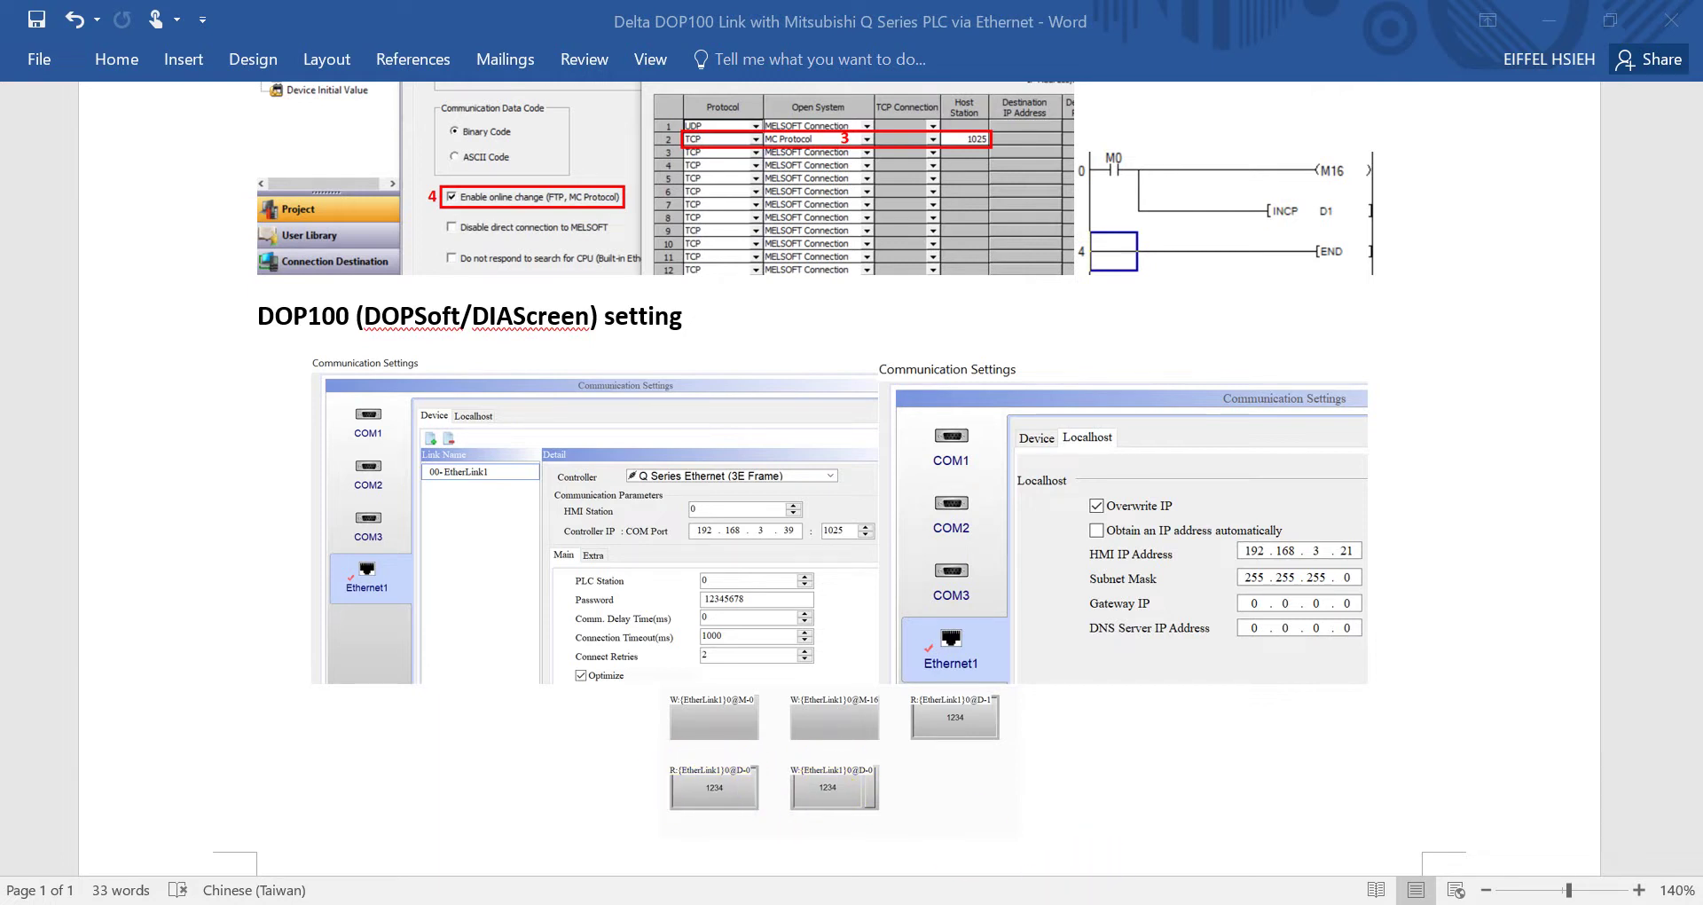
key("alt+Tab")
Maximize GX Works2 and show the PLC Parameter's Built-in Ethernet Port settings for IP 192.168.3.39
double_click(928, 211)
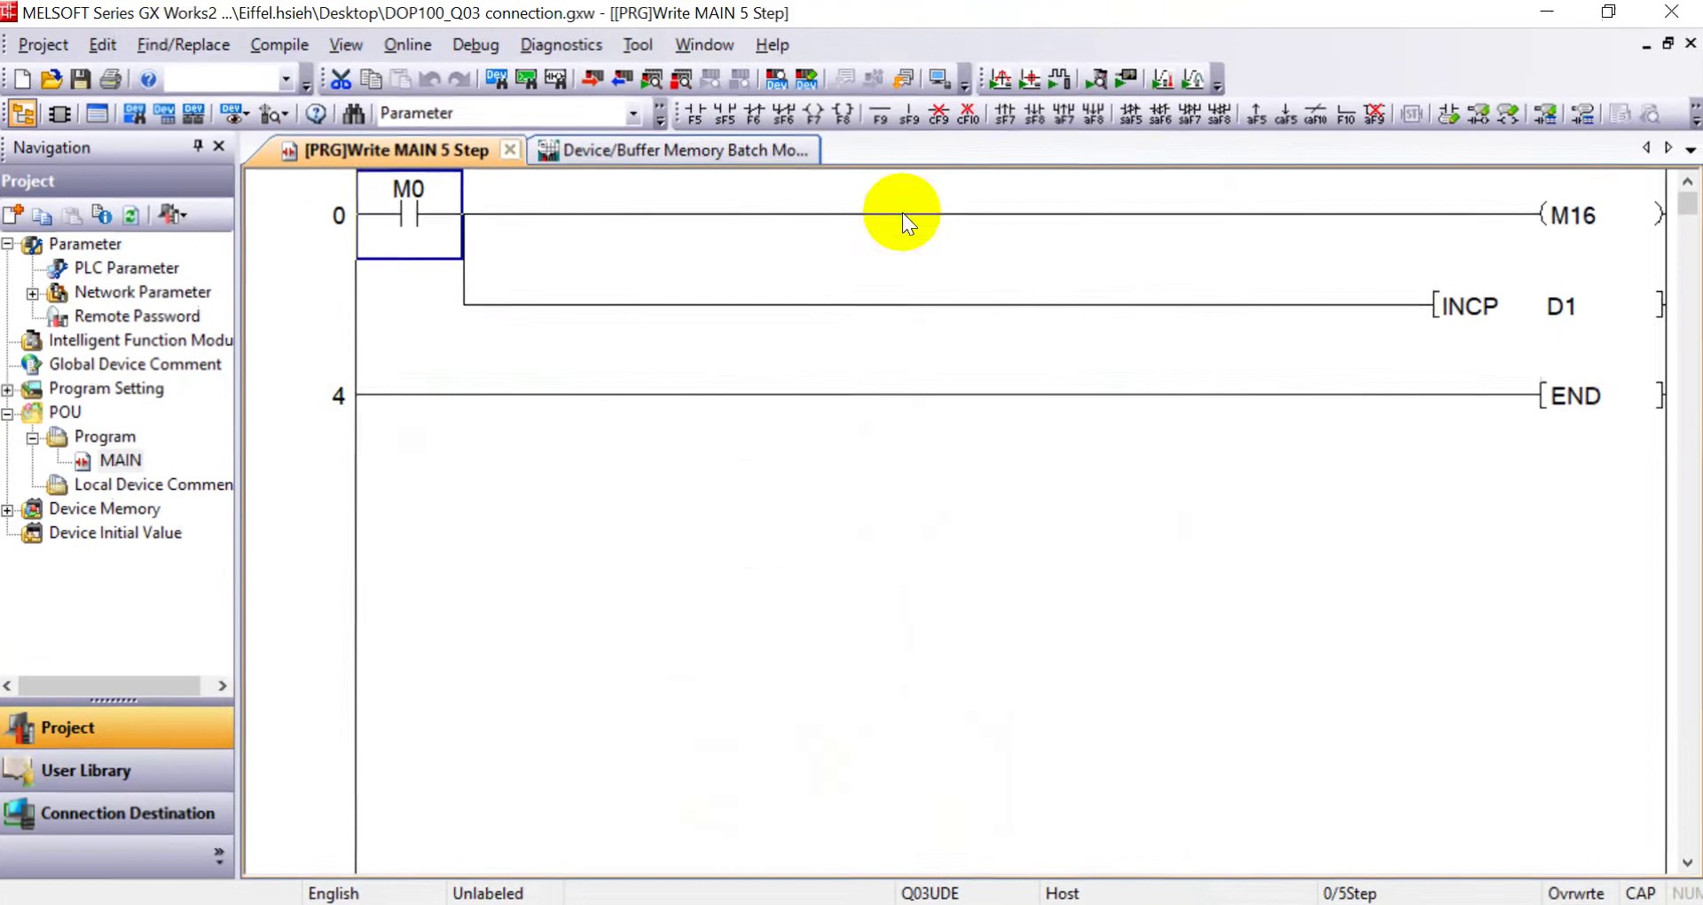
left_click(120, 269)
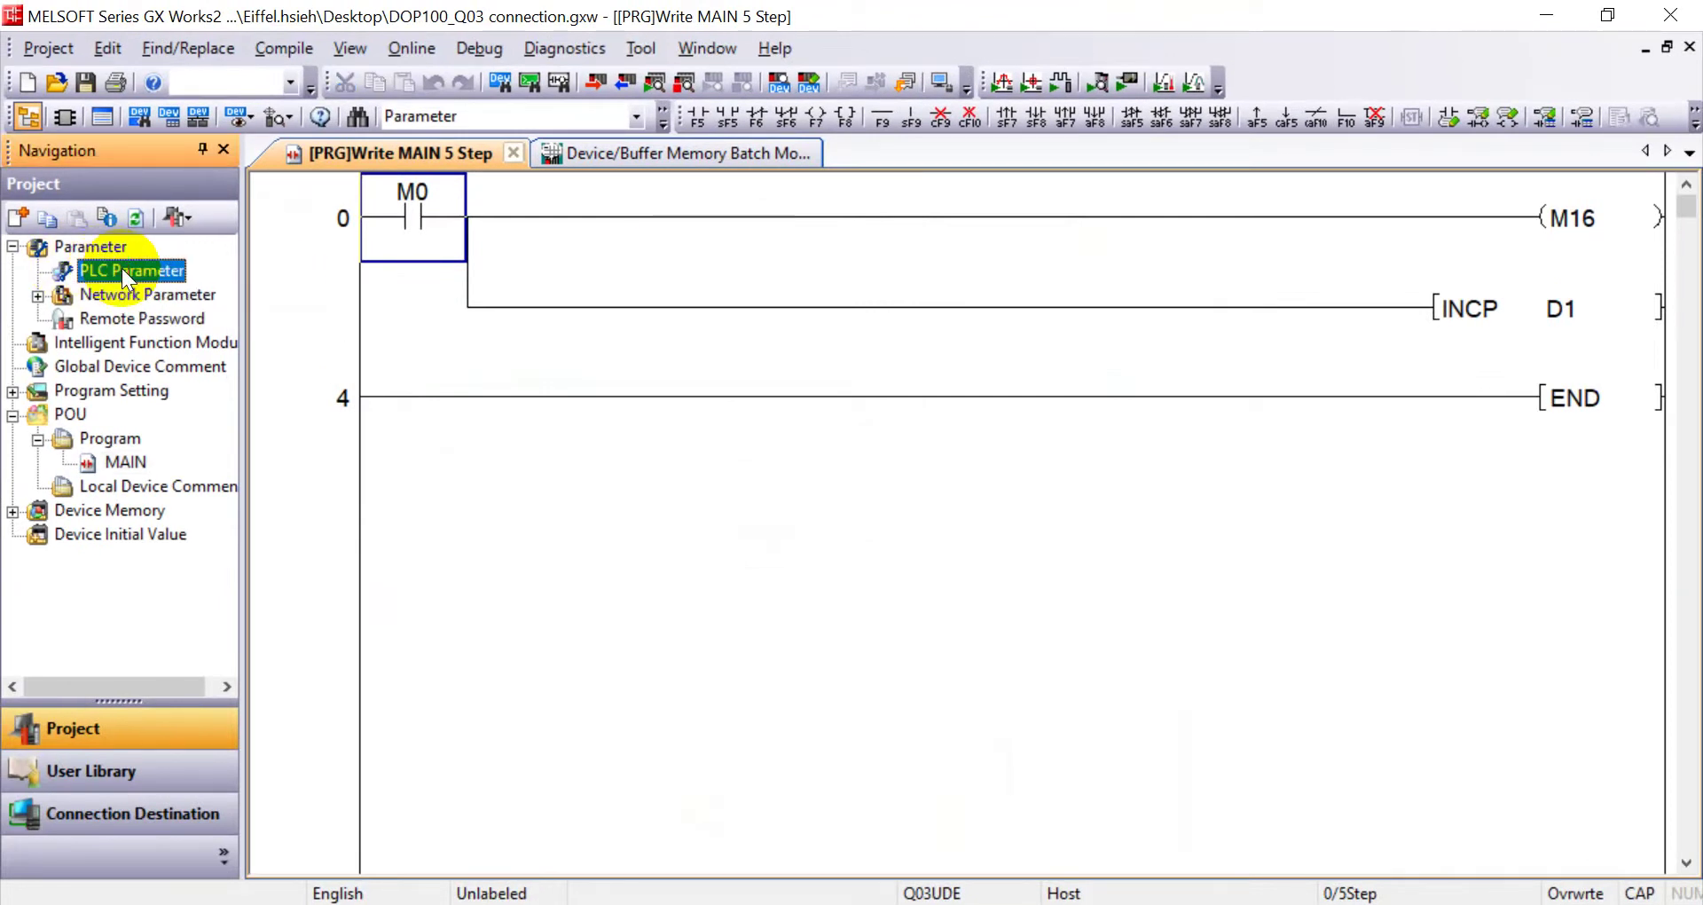
double_click(120, 268)
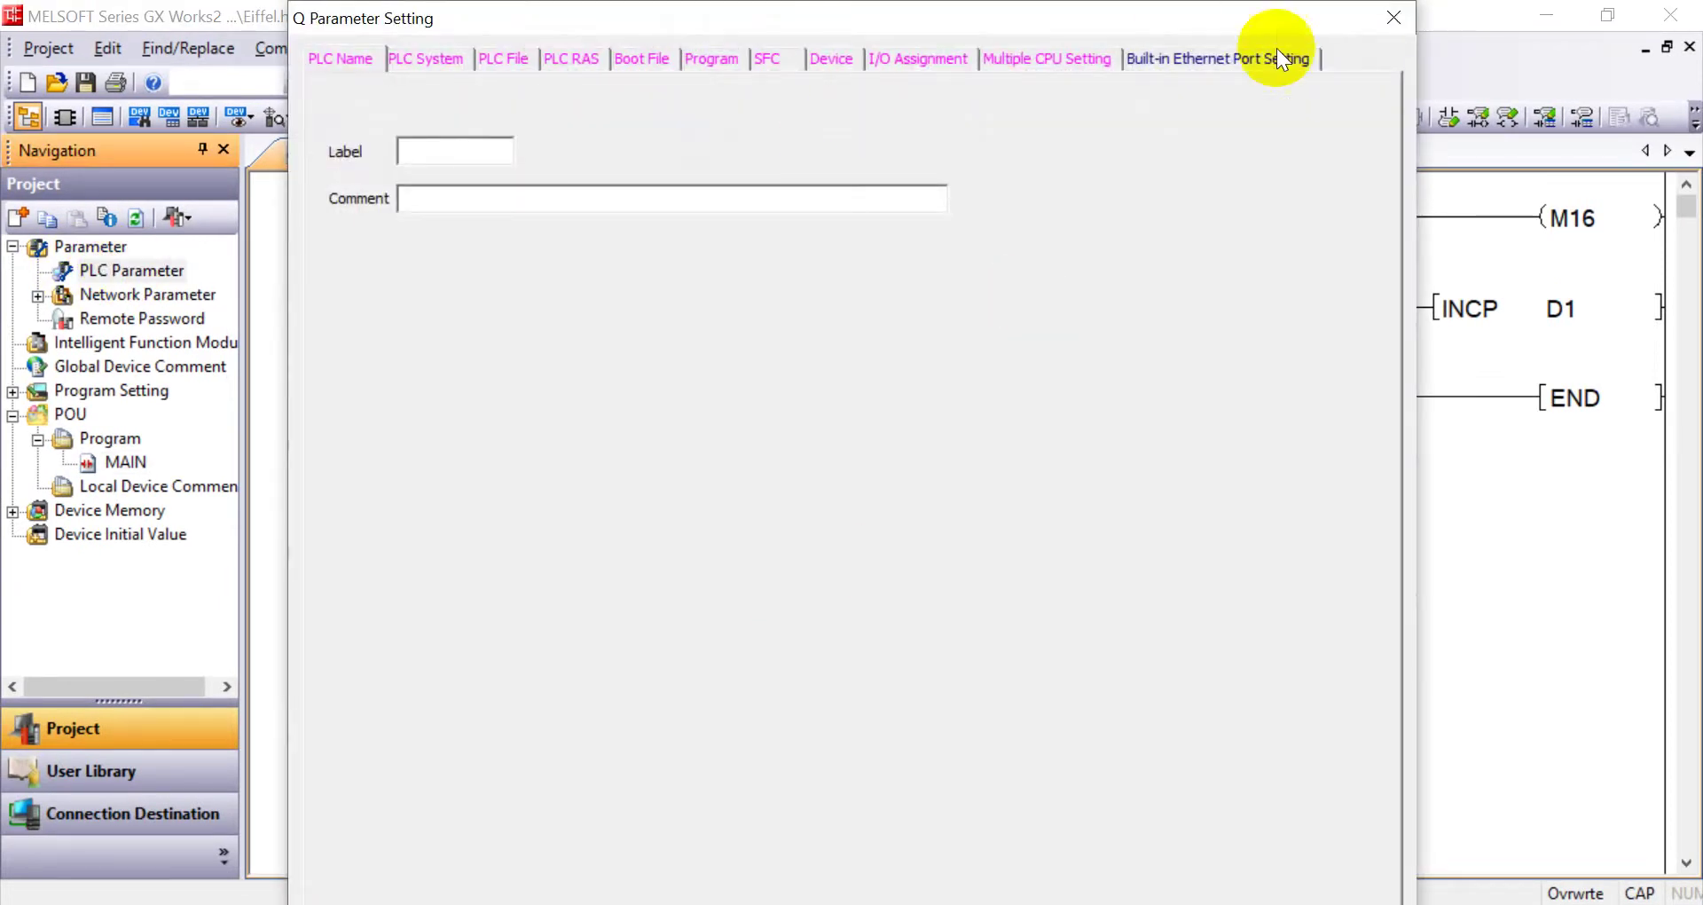
left_click(1191, 56)
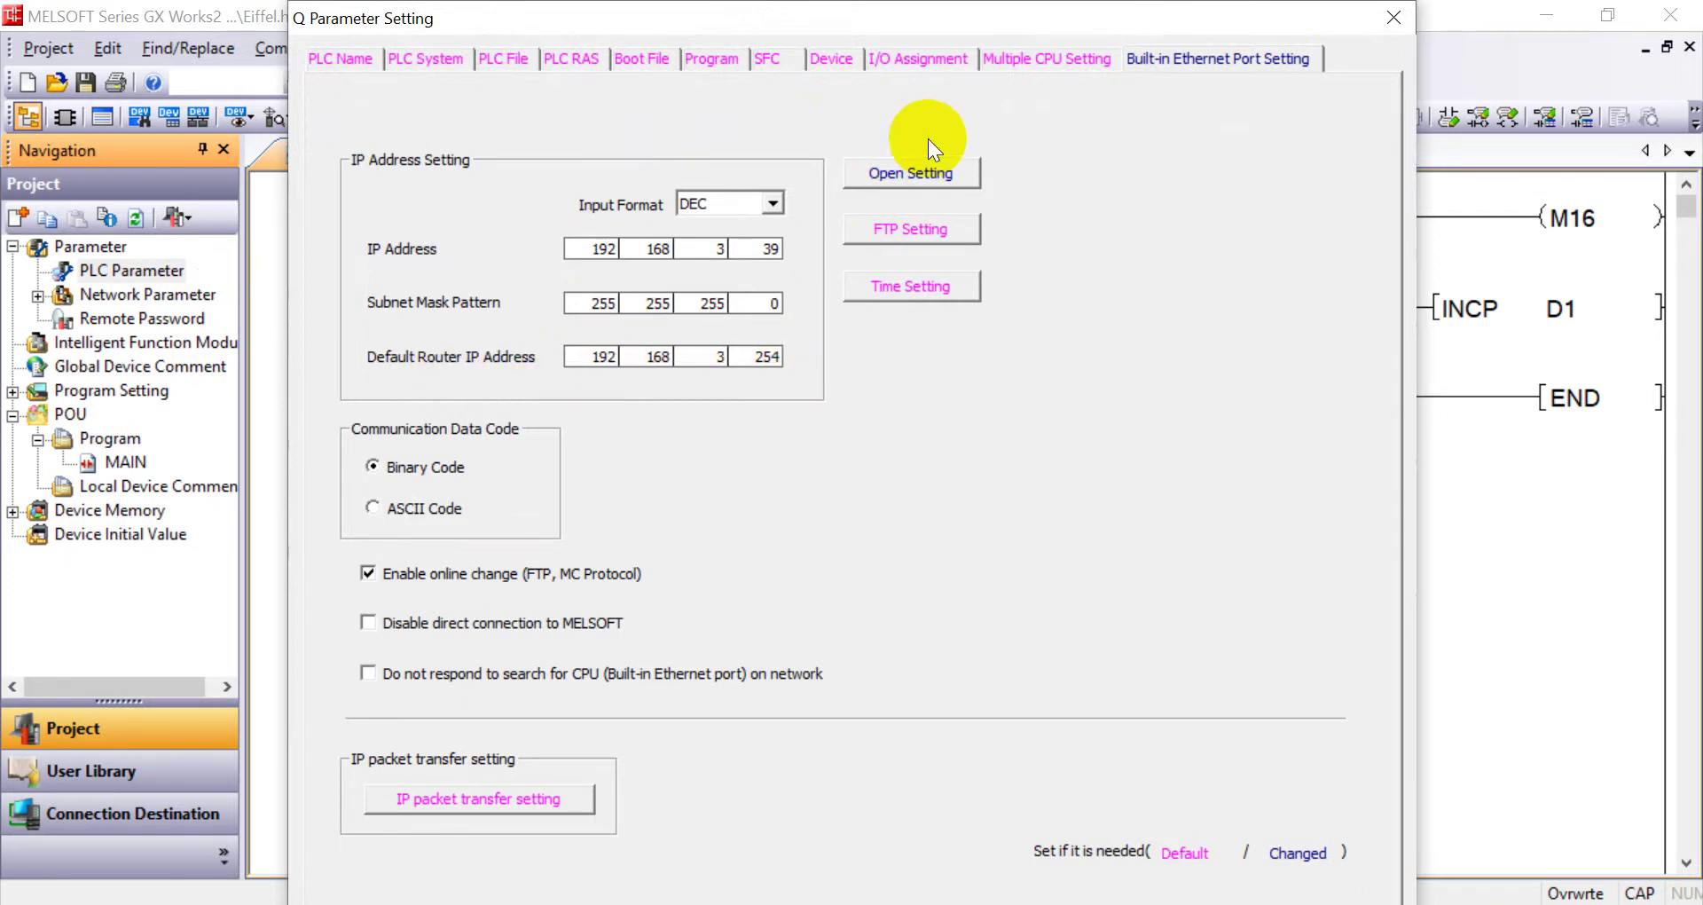
Check the connection table's row 2 MC Protocol on host port 1025, then return to PLC Name
left_click(912, 175)
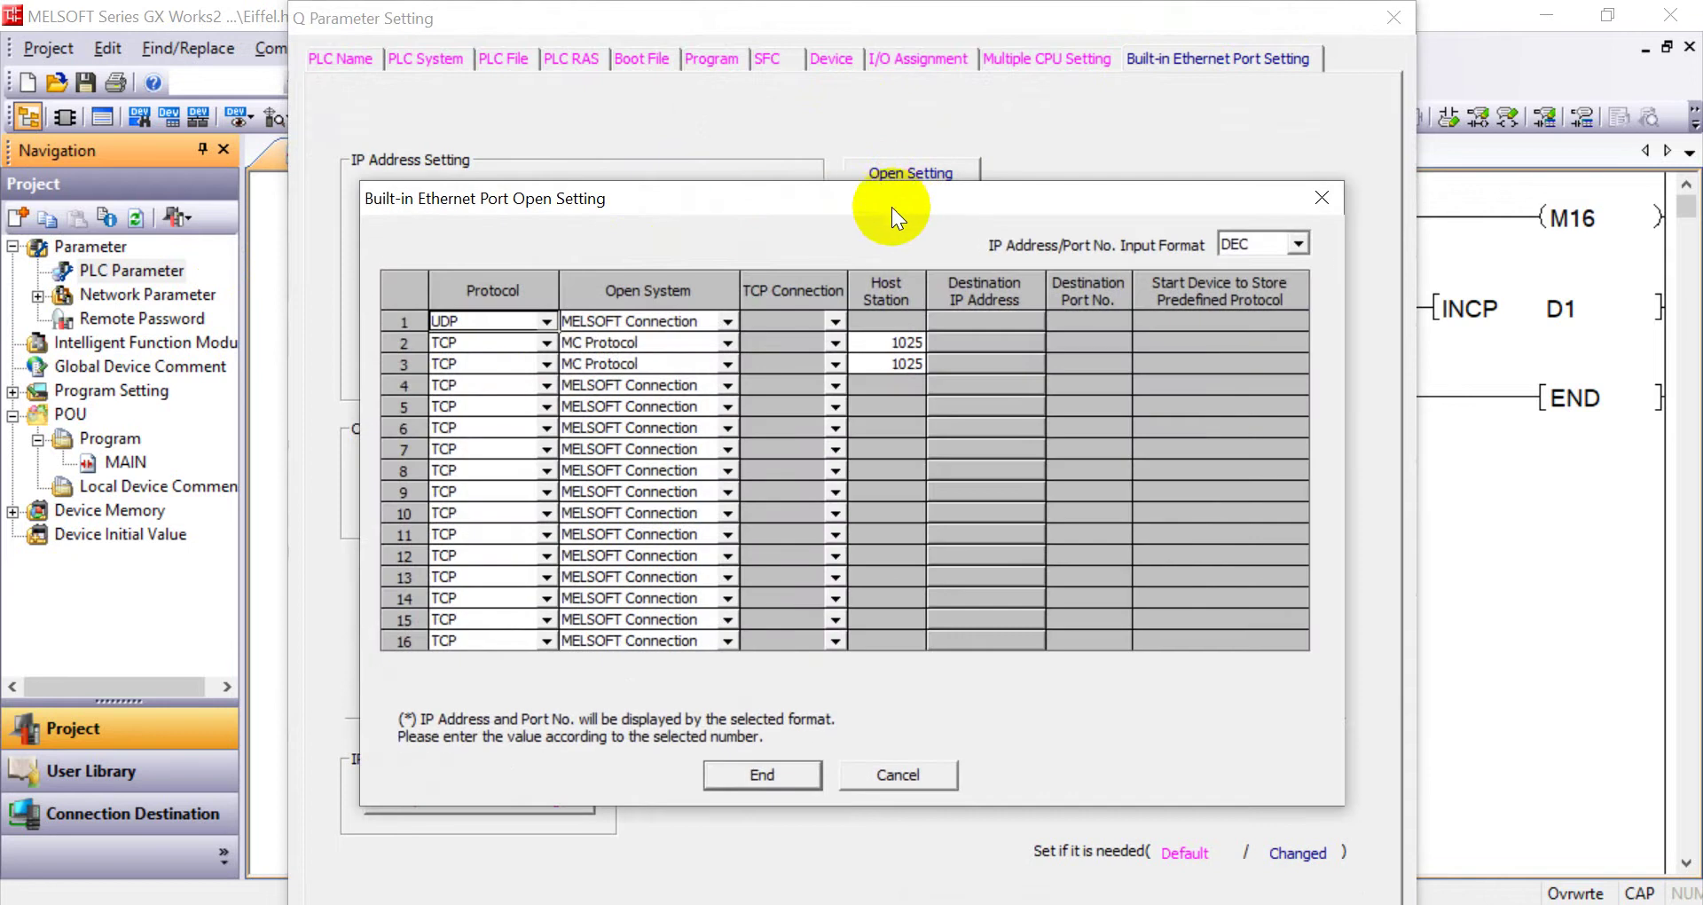
left_click_drag(892, 205, 999, 239)
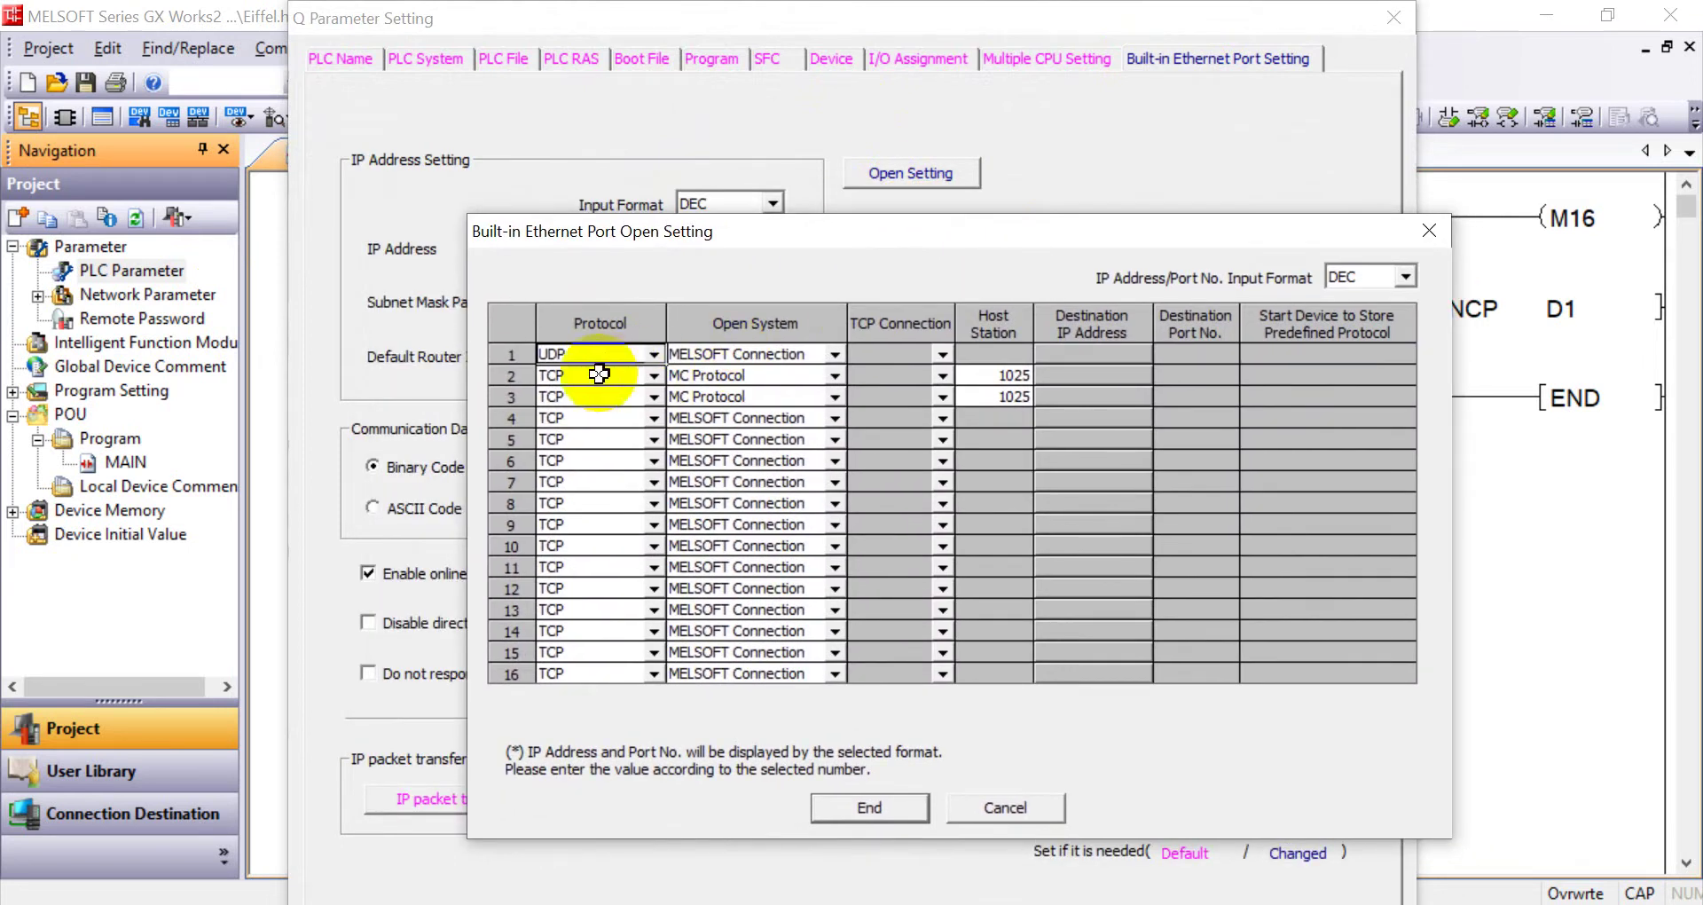
left_click(803, 376)
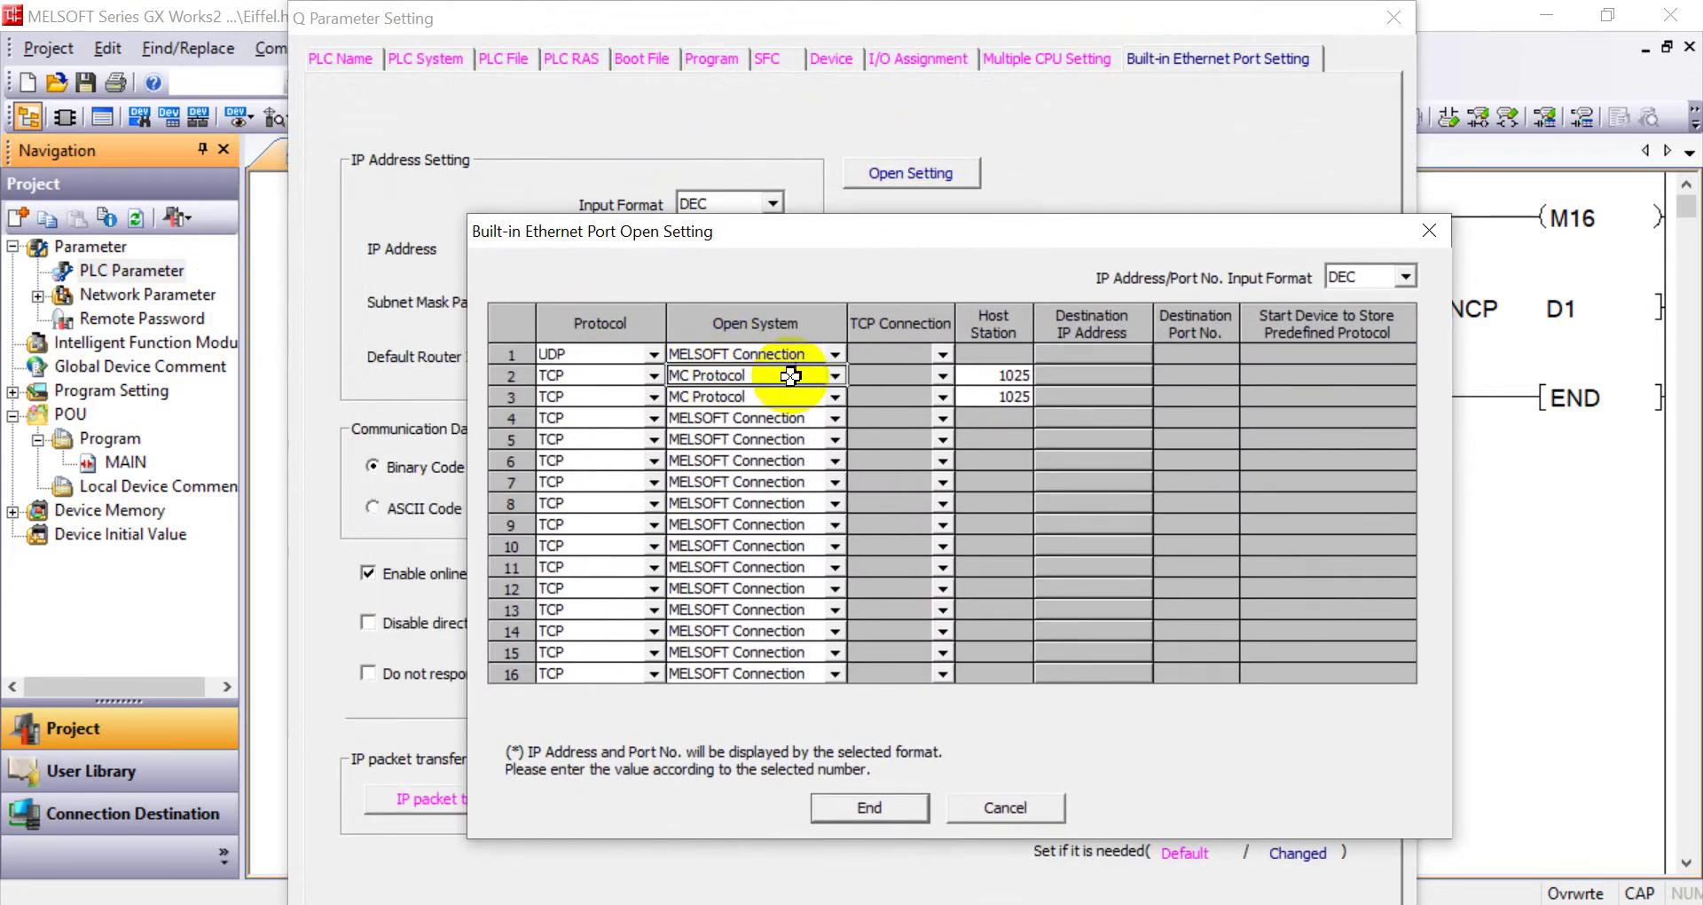
left_click(1007, 375)
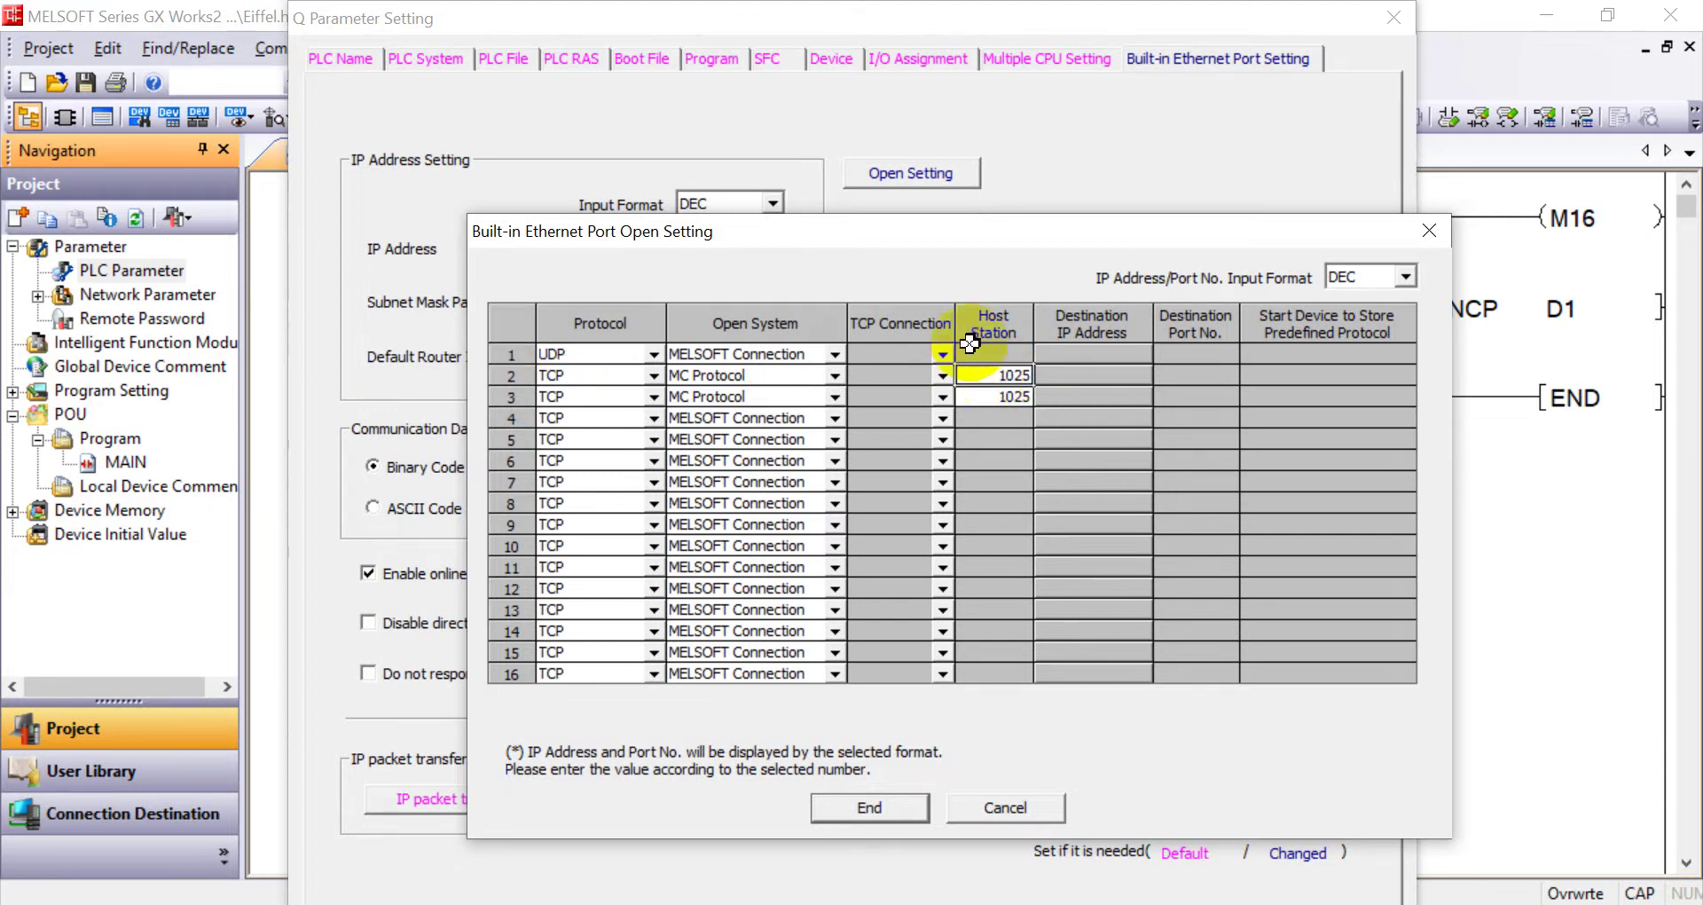
left_click(859, 805)
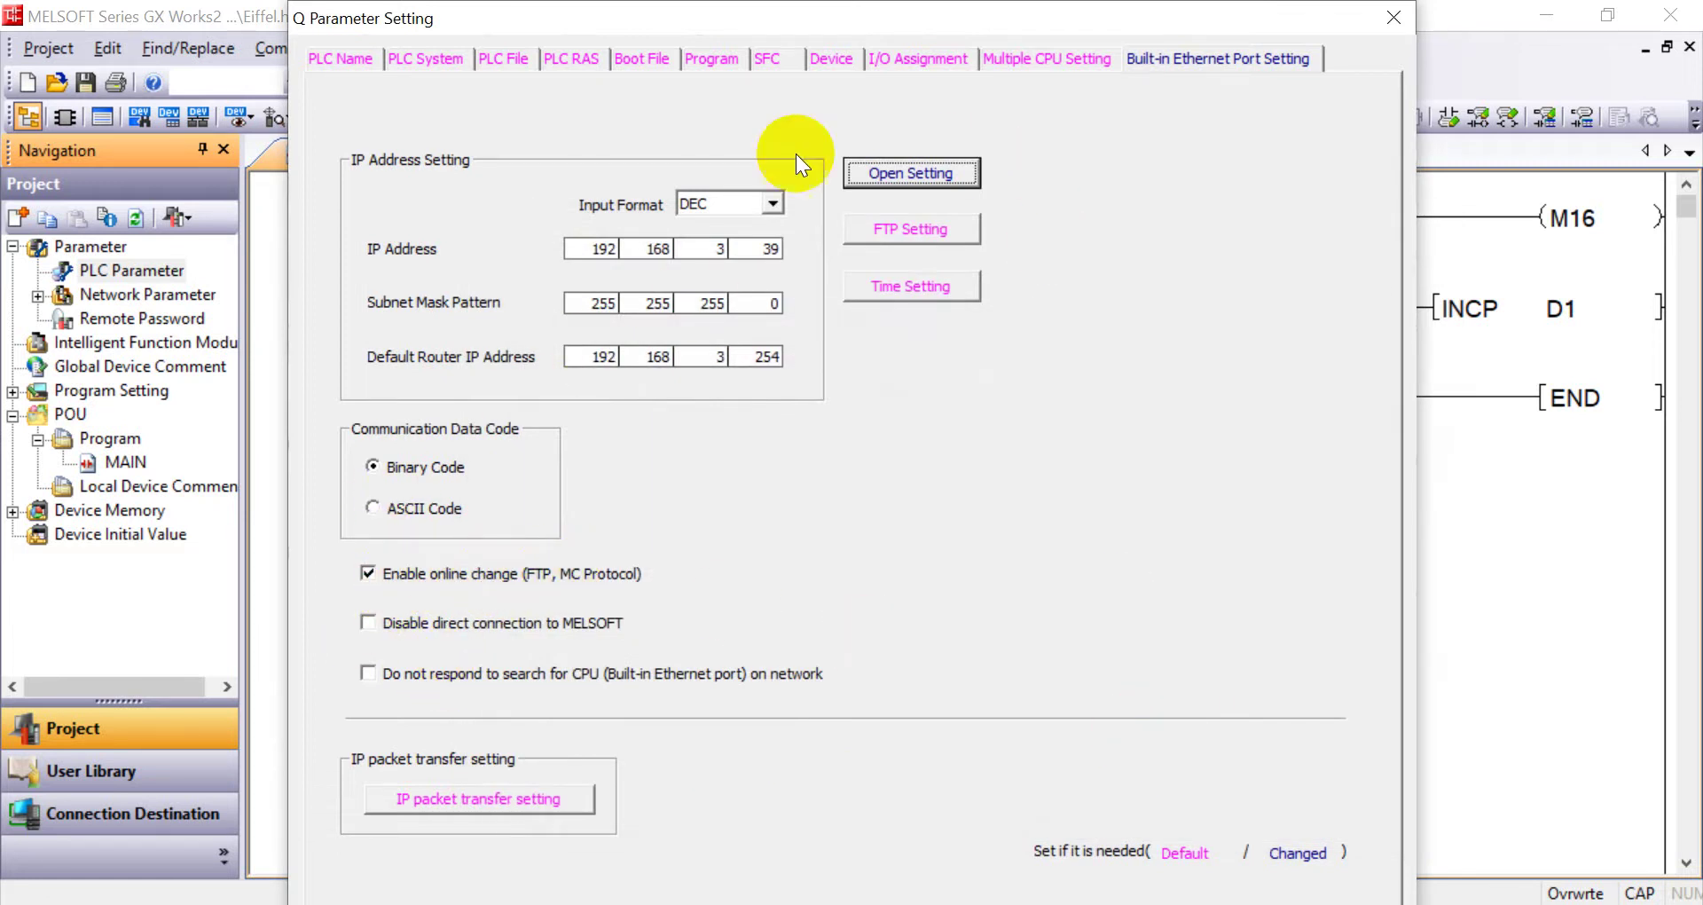
left_click(328, 55)
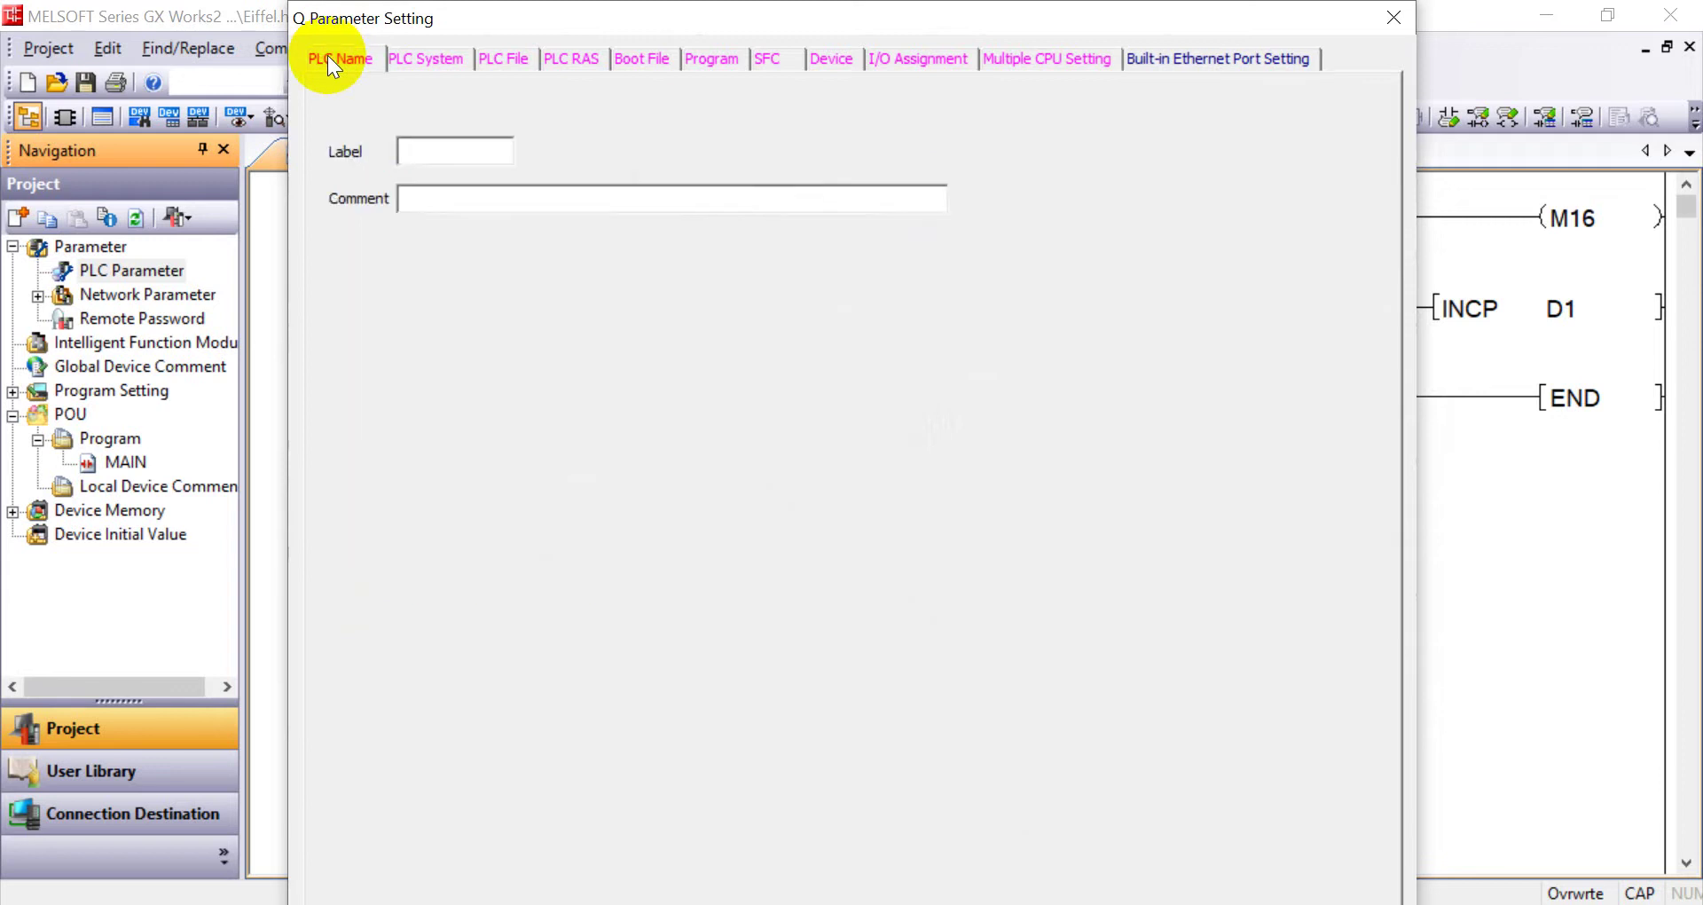
Write parameters and the MAIN program to the PLC, overwriting all, and put the CPU back in RUN
key("Escape")
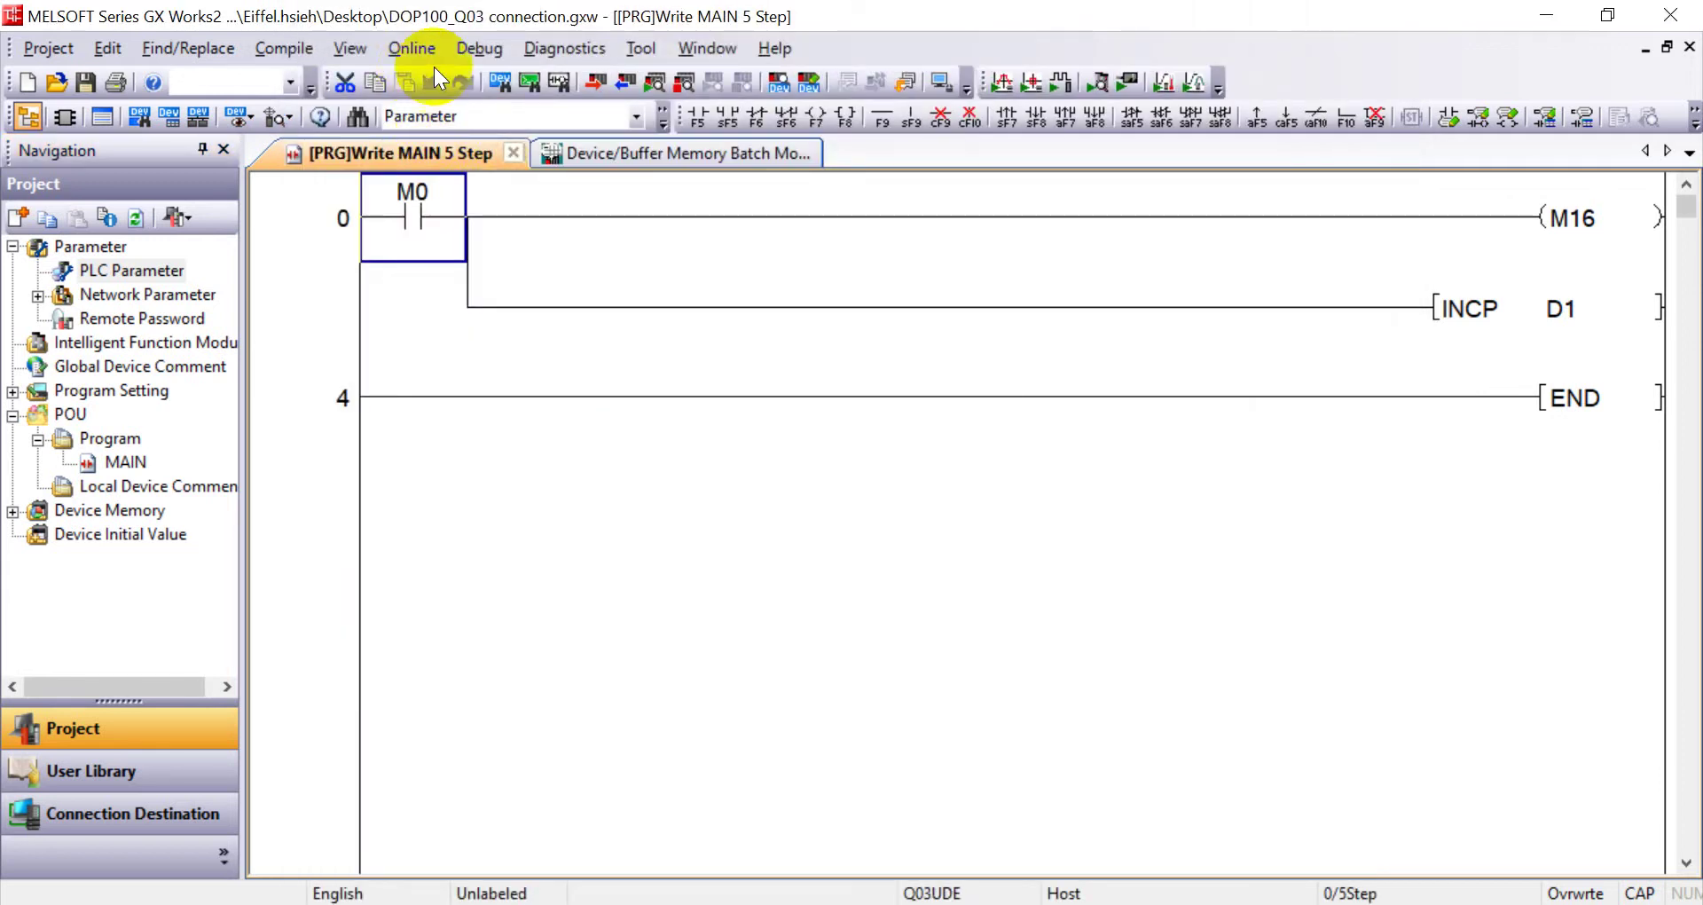
left_click(601, 82)
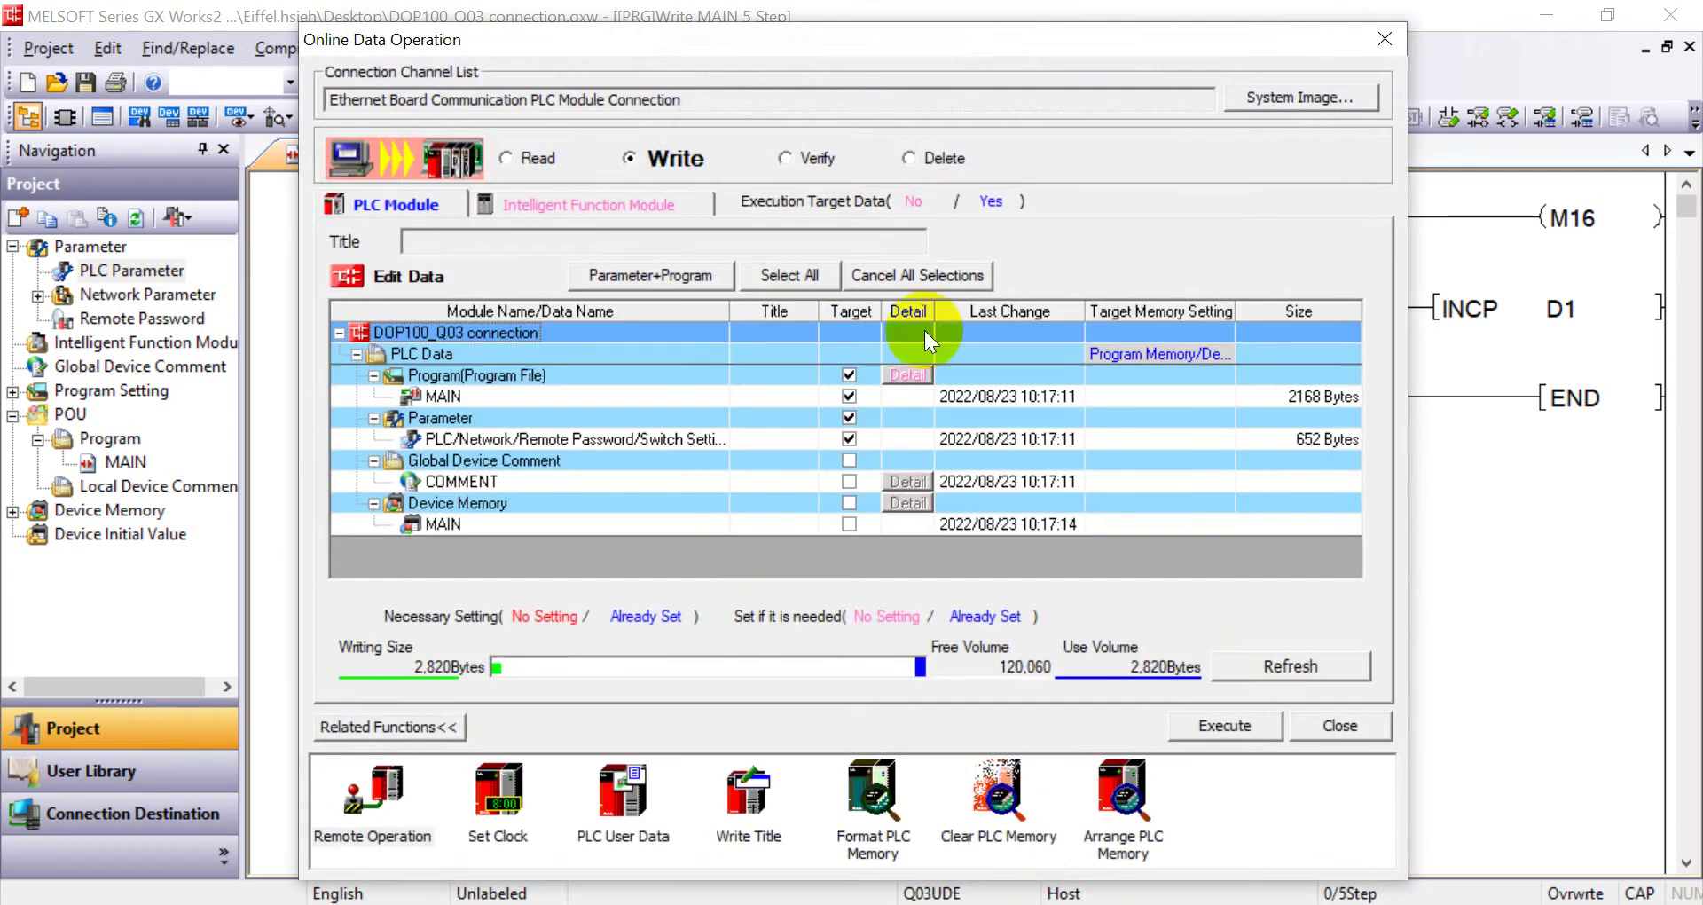
left_click(1225, 725)
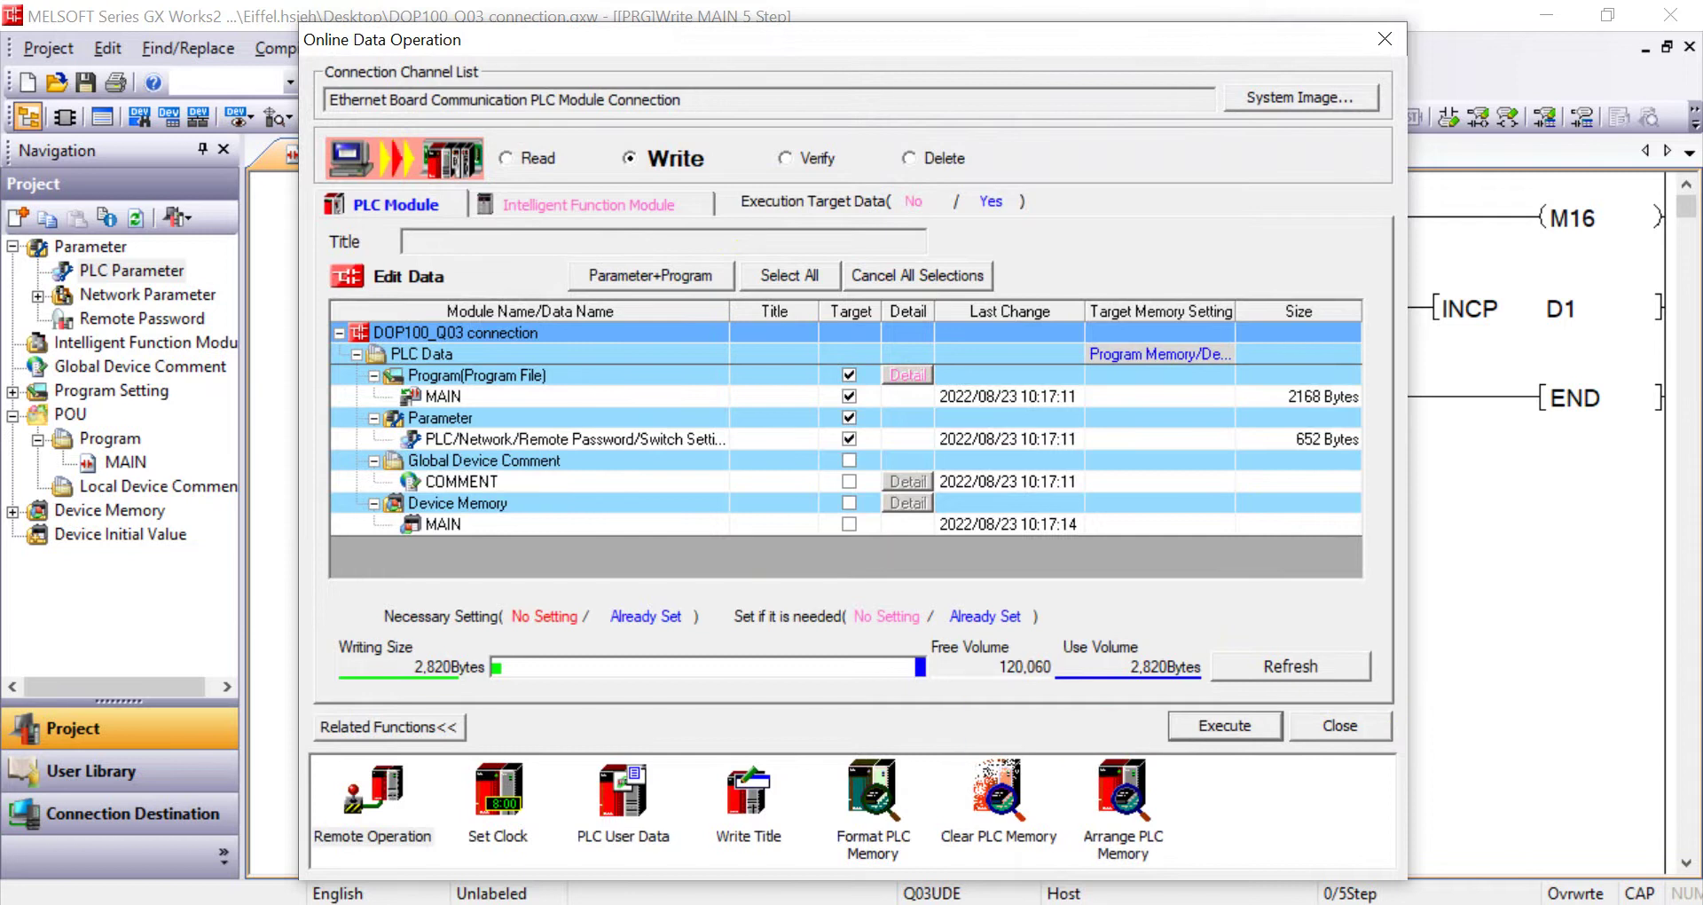
left_click(924, 591)
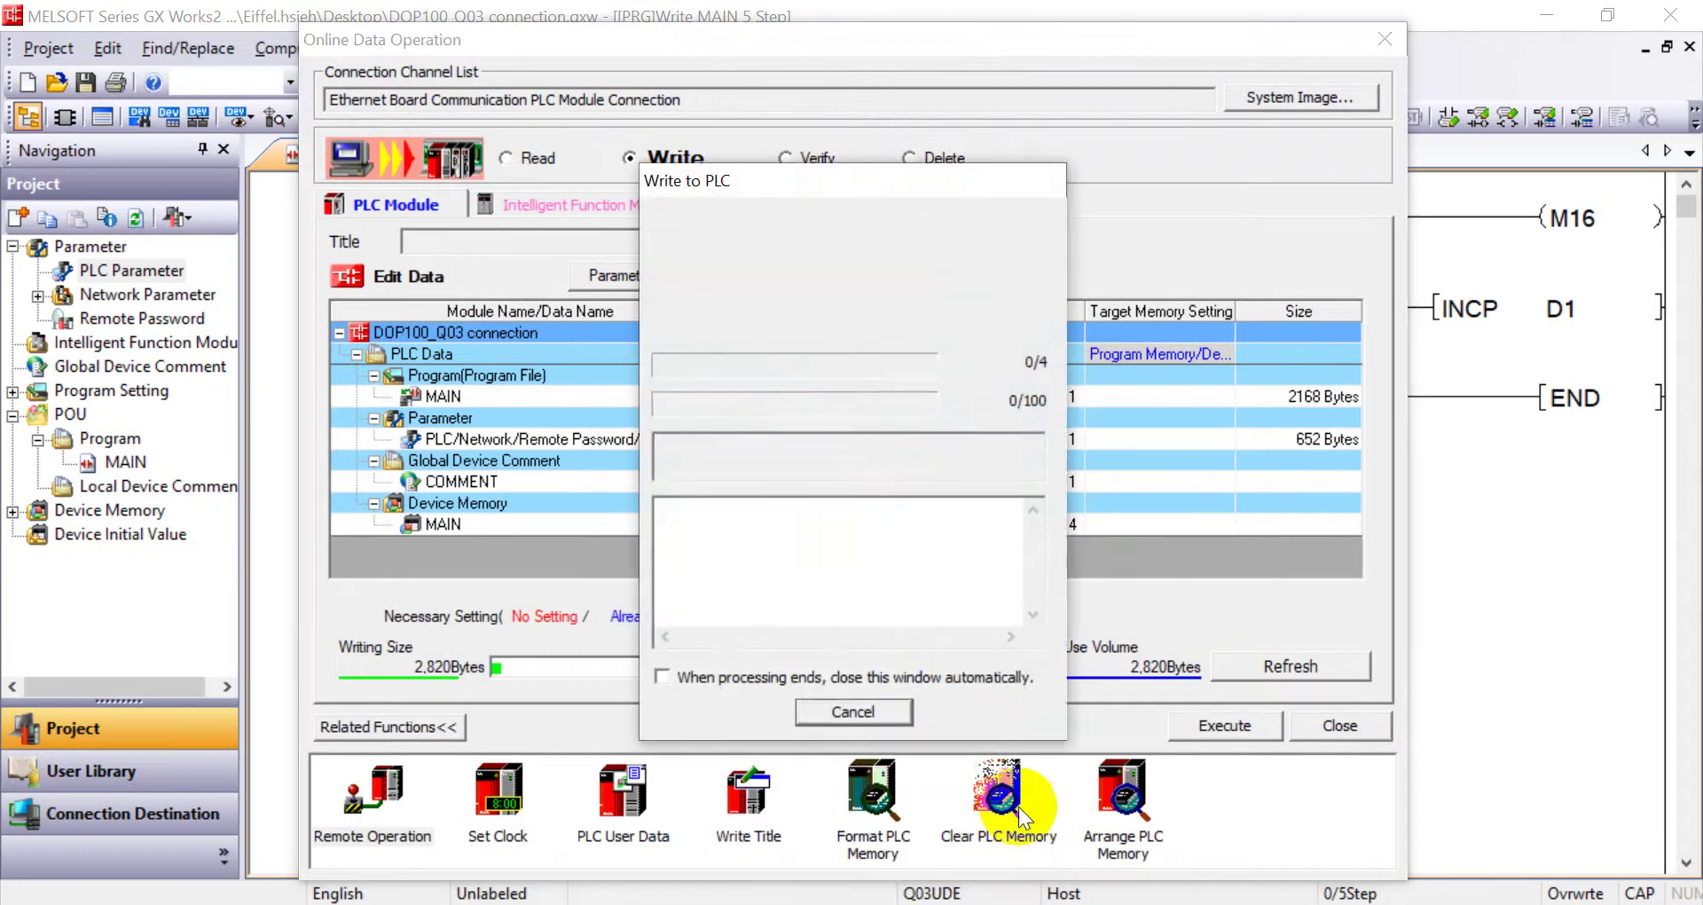
left_click(848, 578)
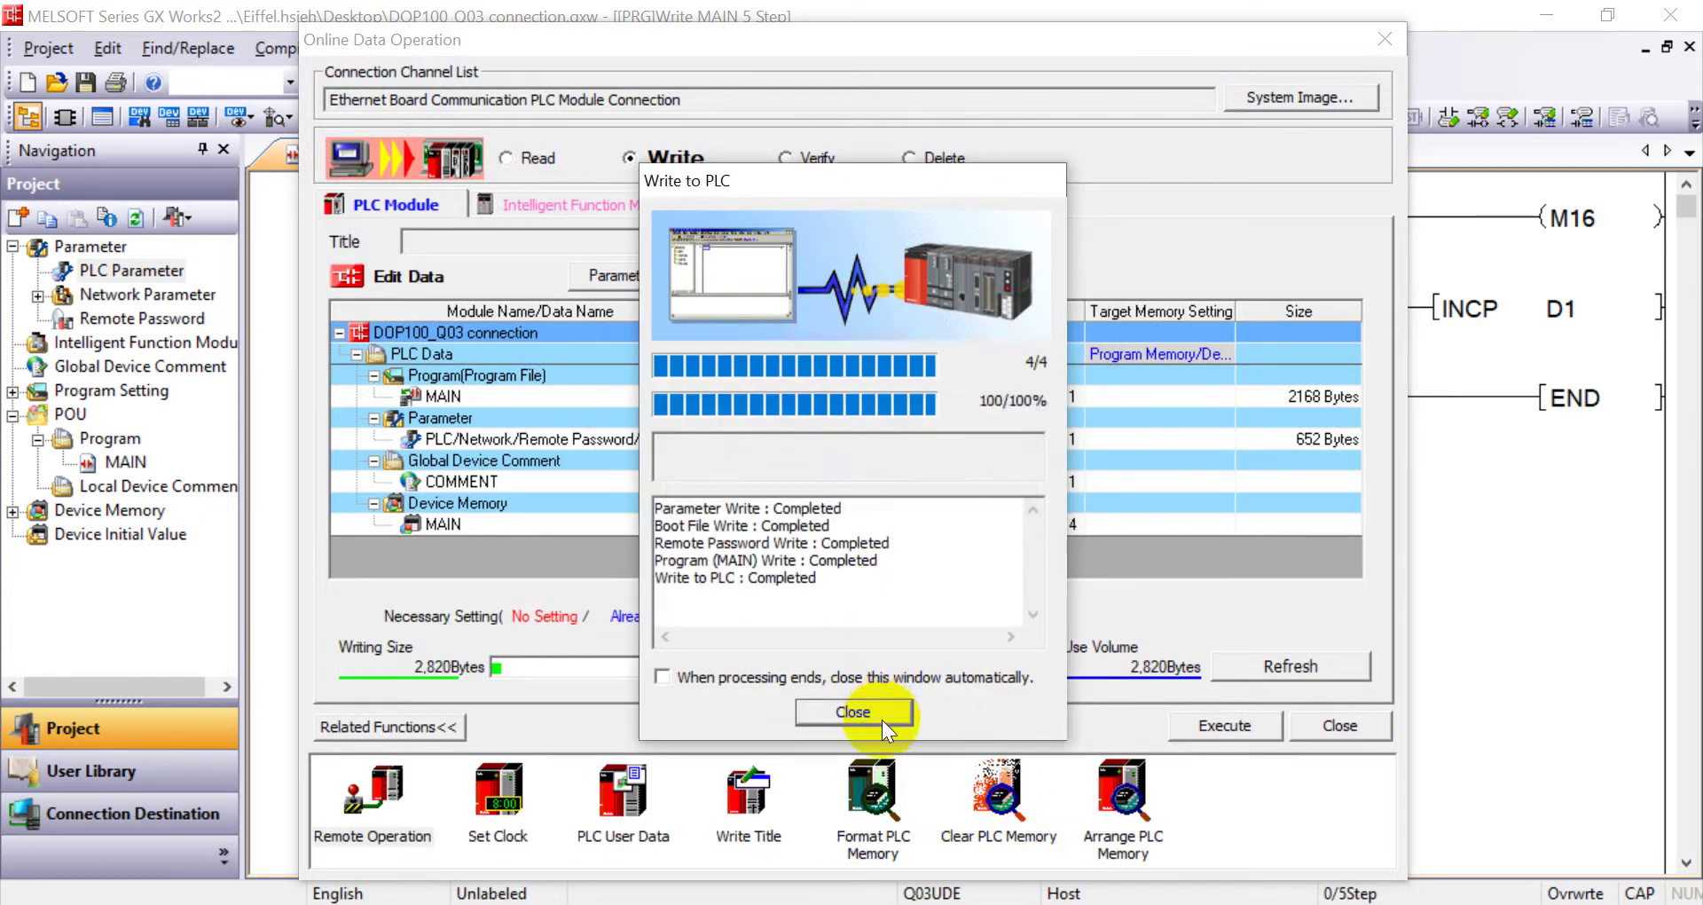
left_click(880, 710)
left_click(923, 597)
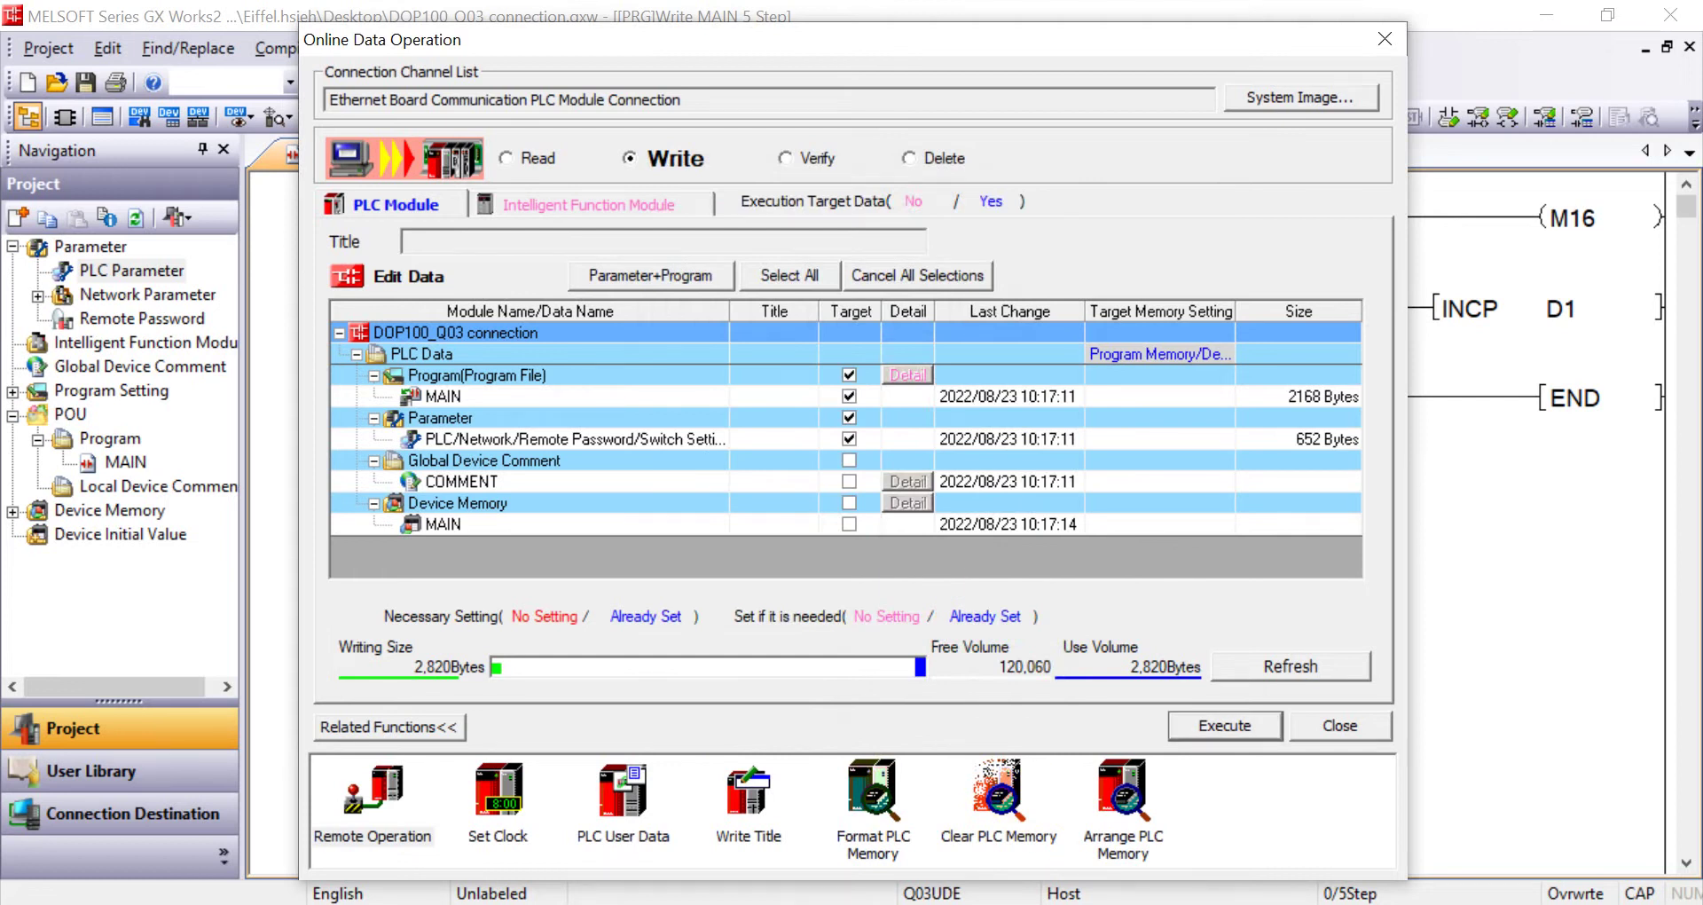
left_click(1381, 42)
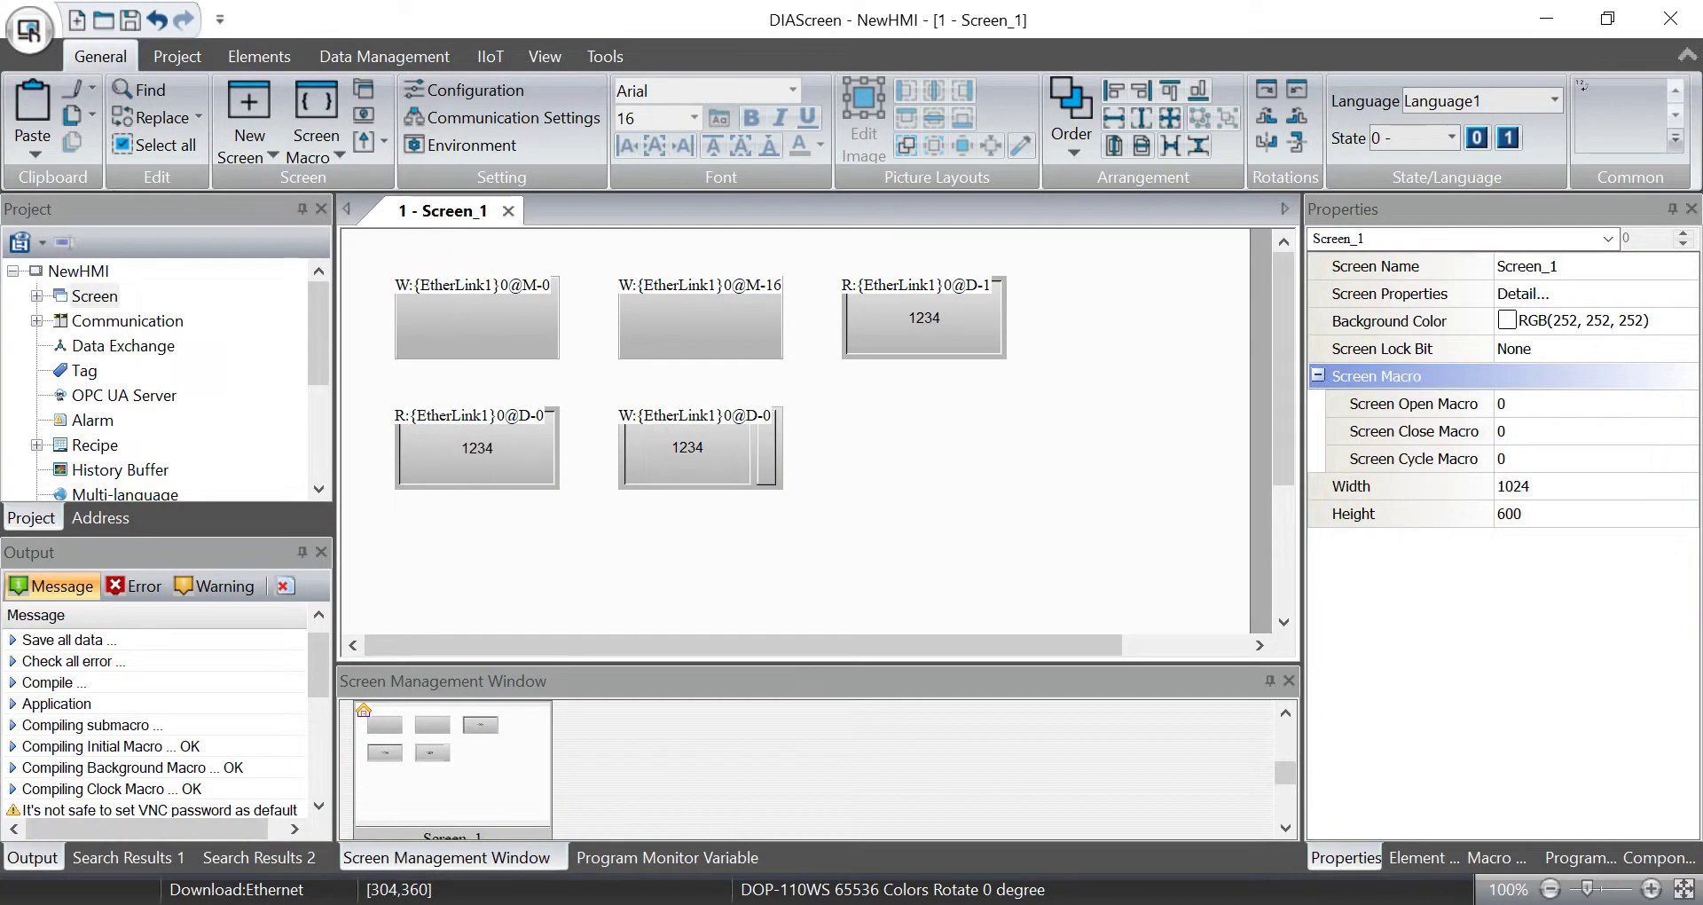
left_click(178, 56)
left_click(91, 57)
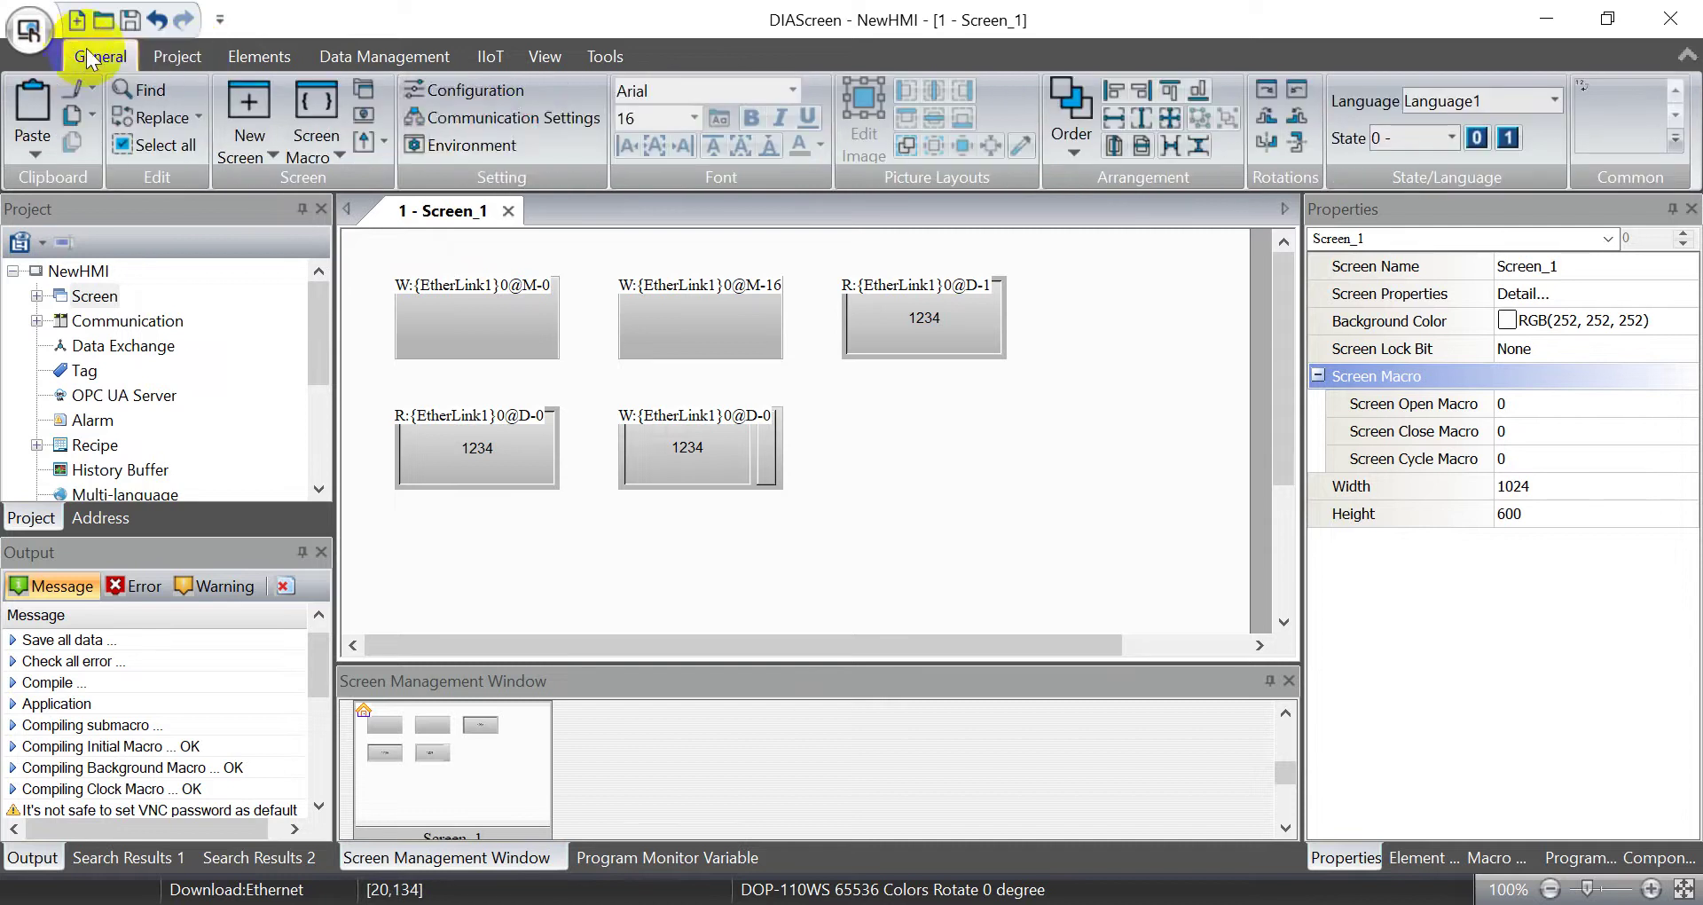
left_click(500, 118)
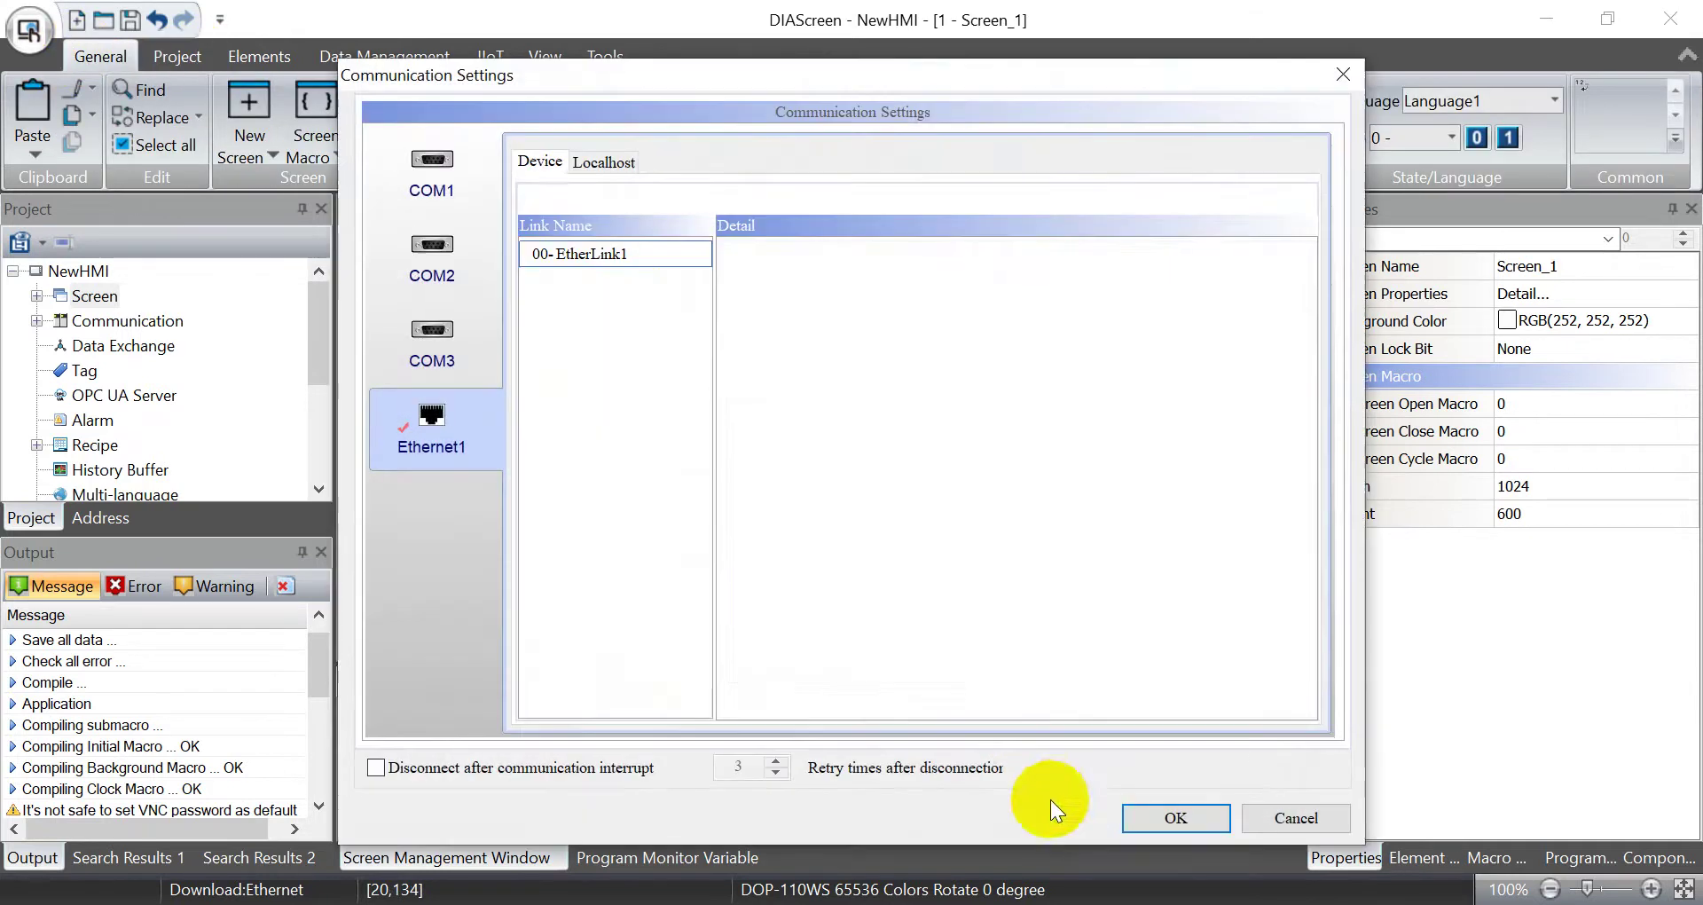
left_click(497, 408)
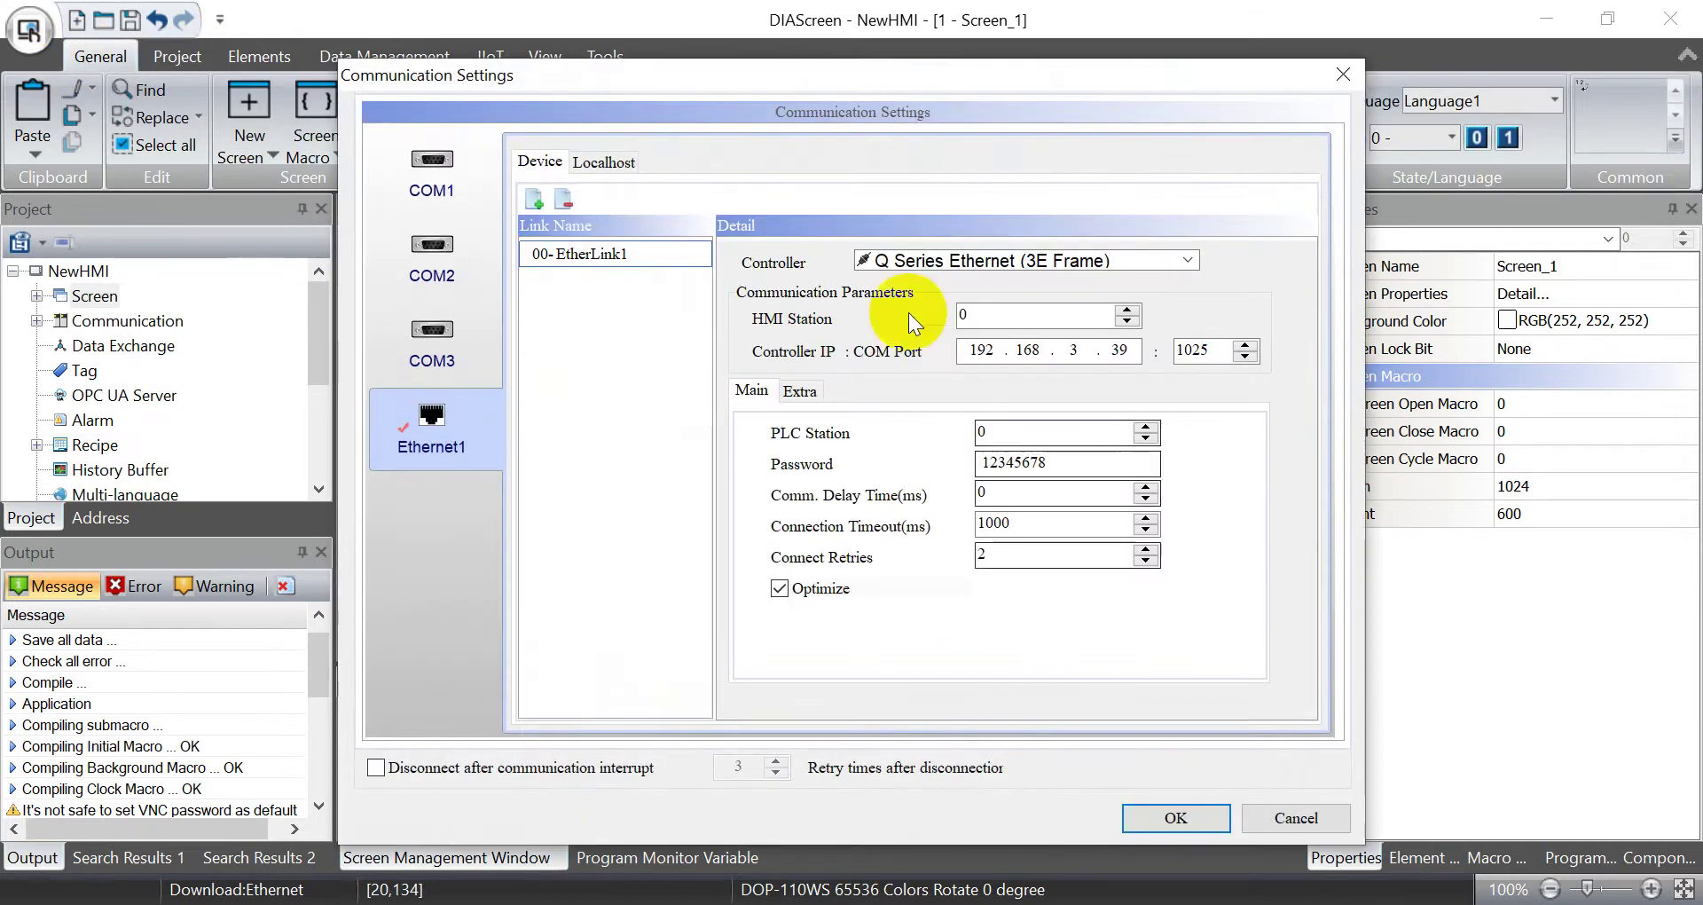
left_click(955, 261)
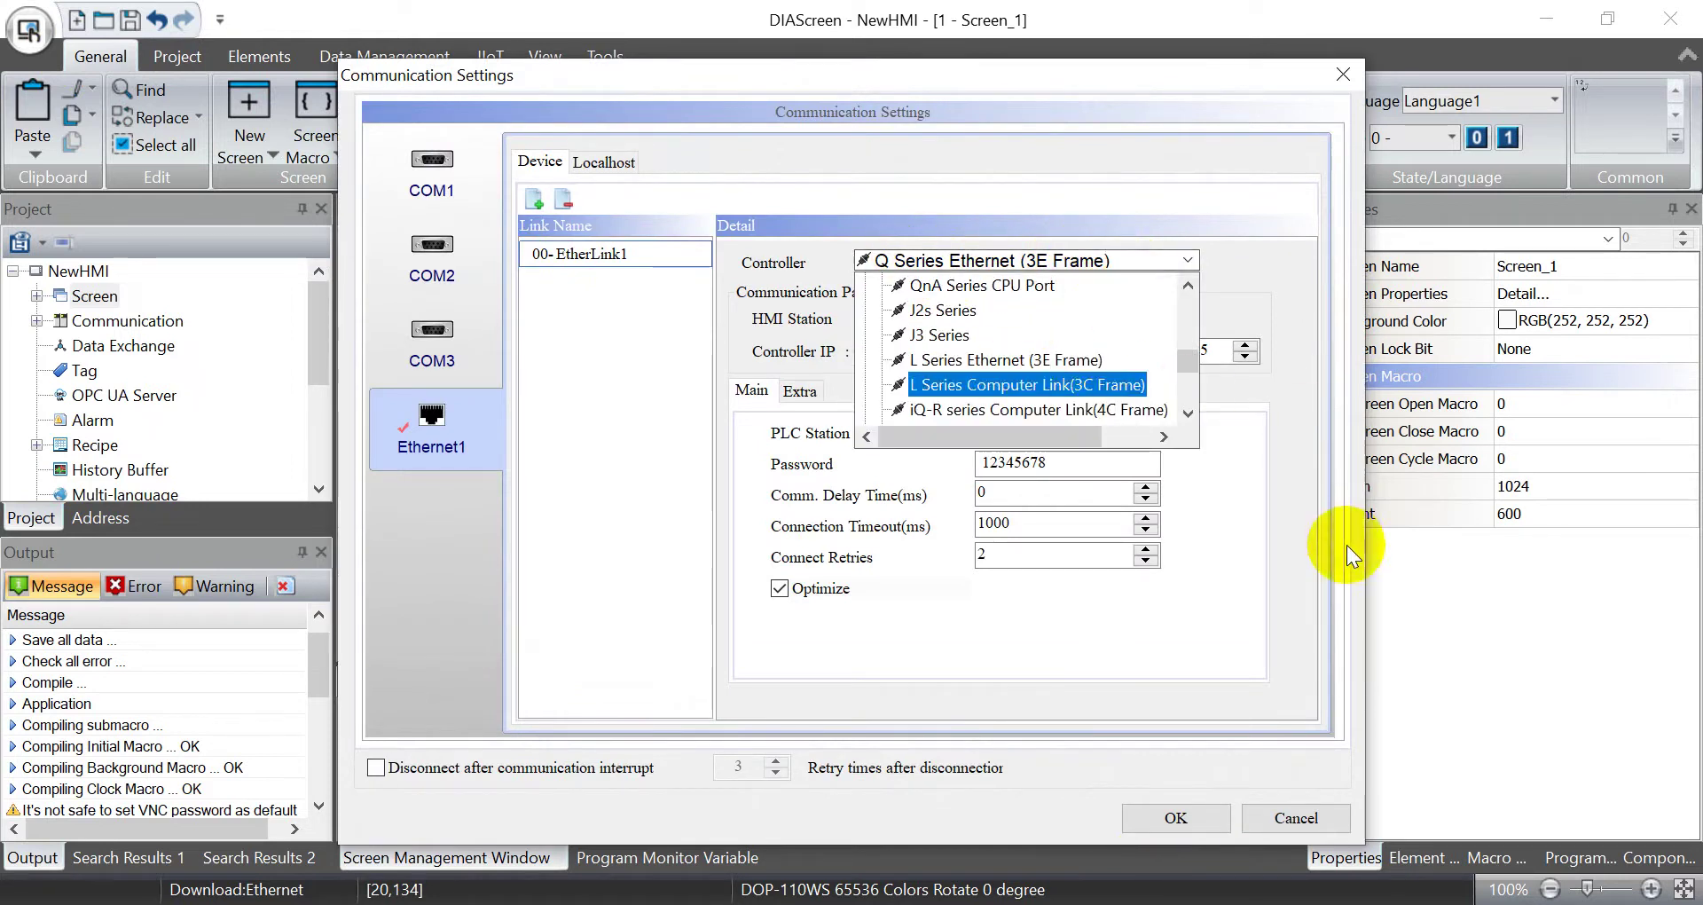
left_click(1347, 545)
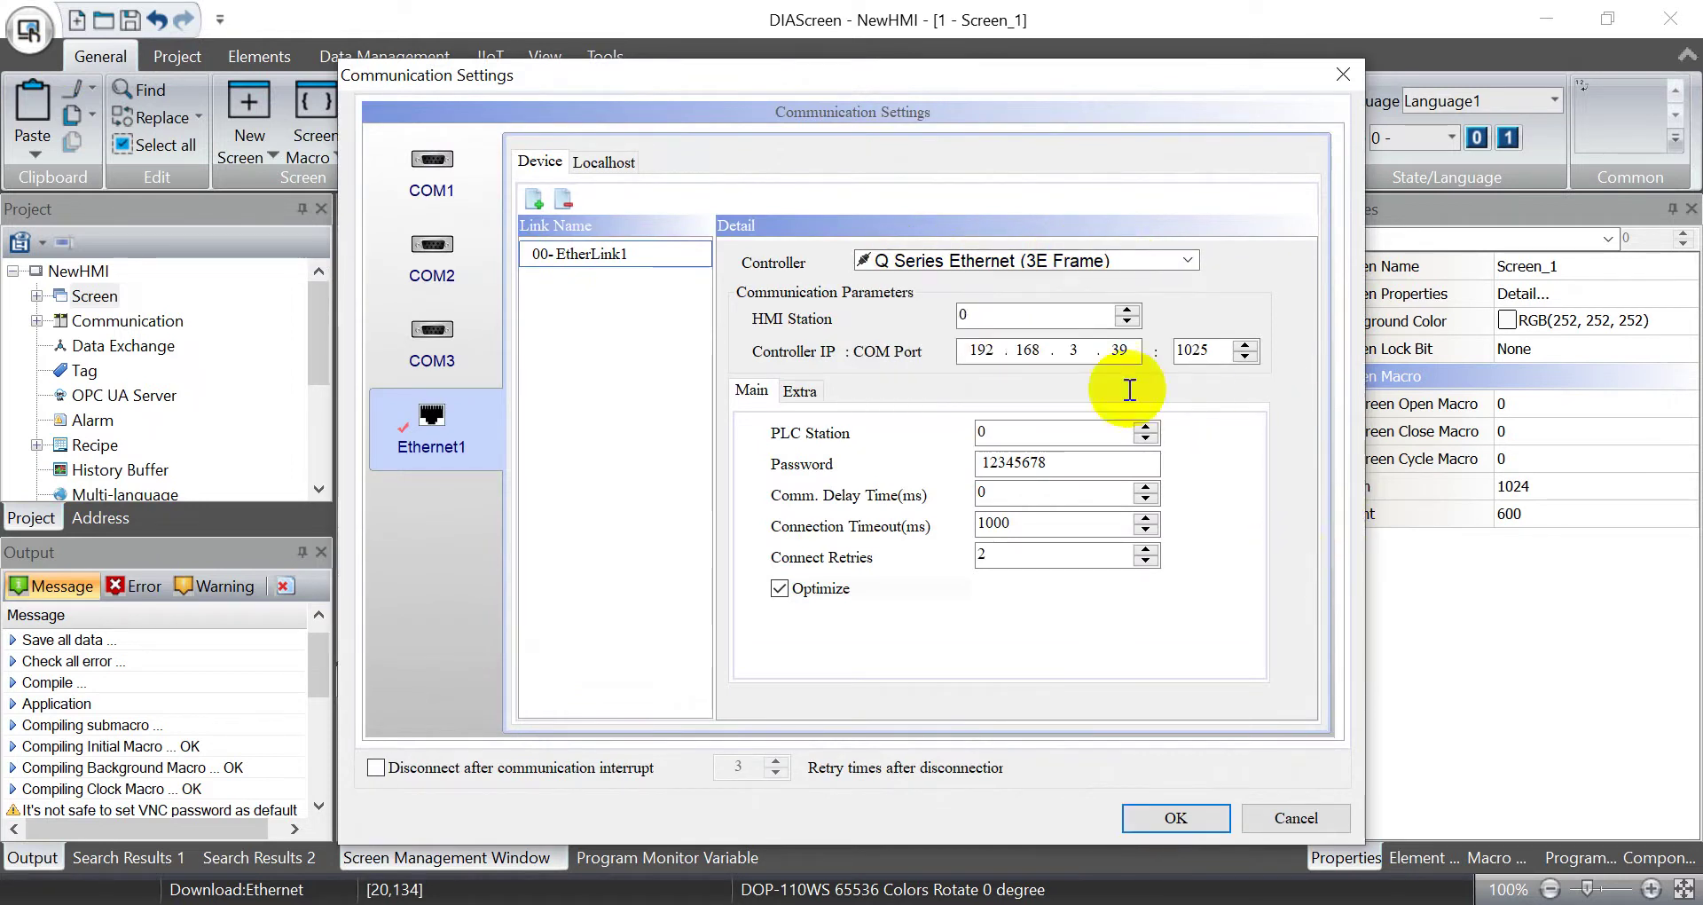
left_click(801, 392)
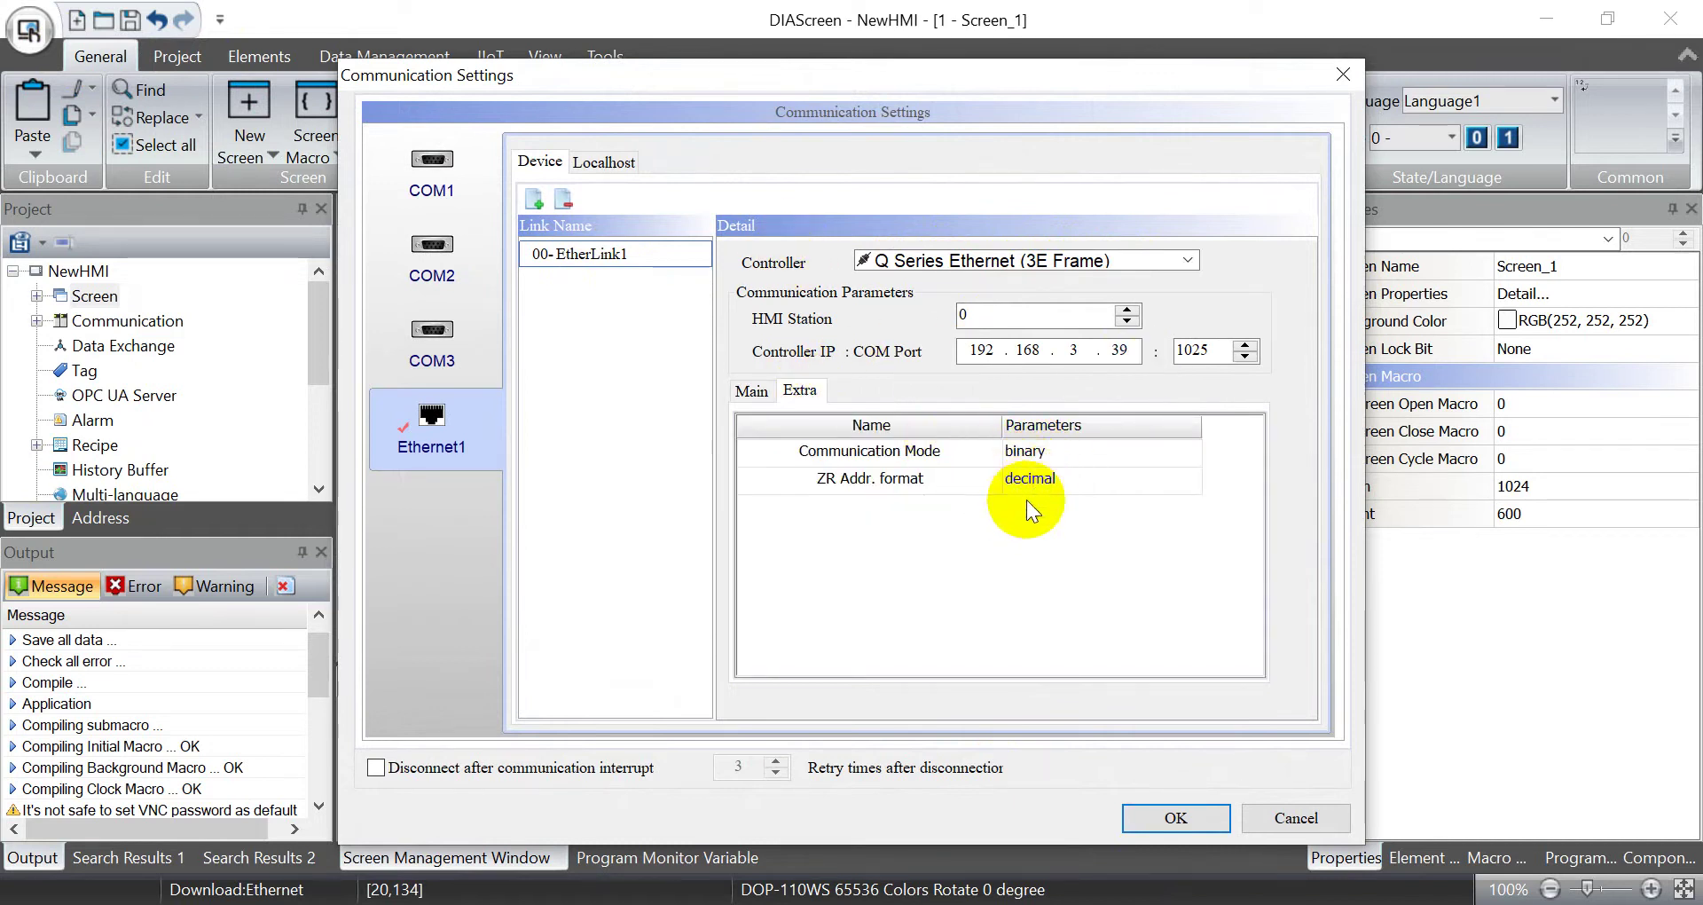
left_click(1042, 482)
left_click(1144, 488)
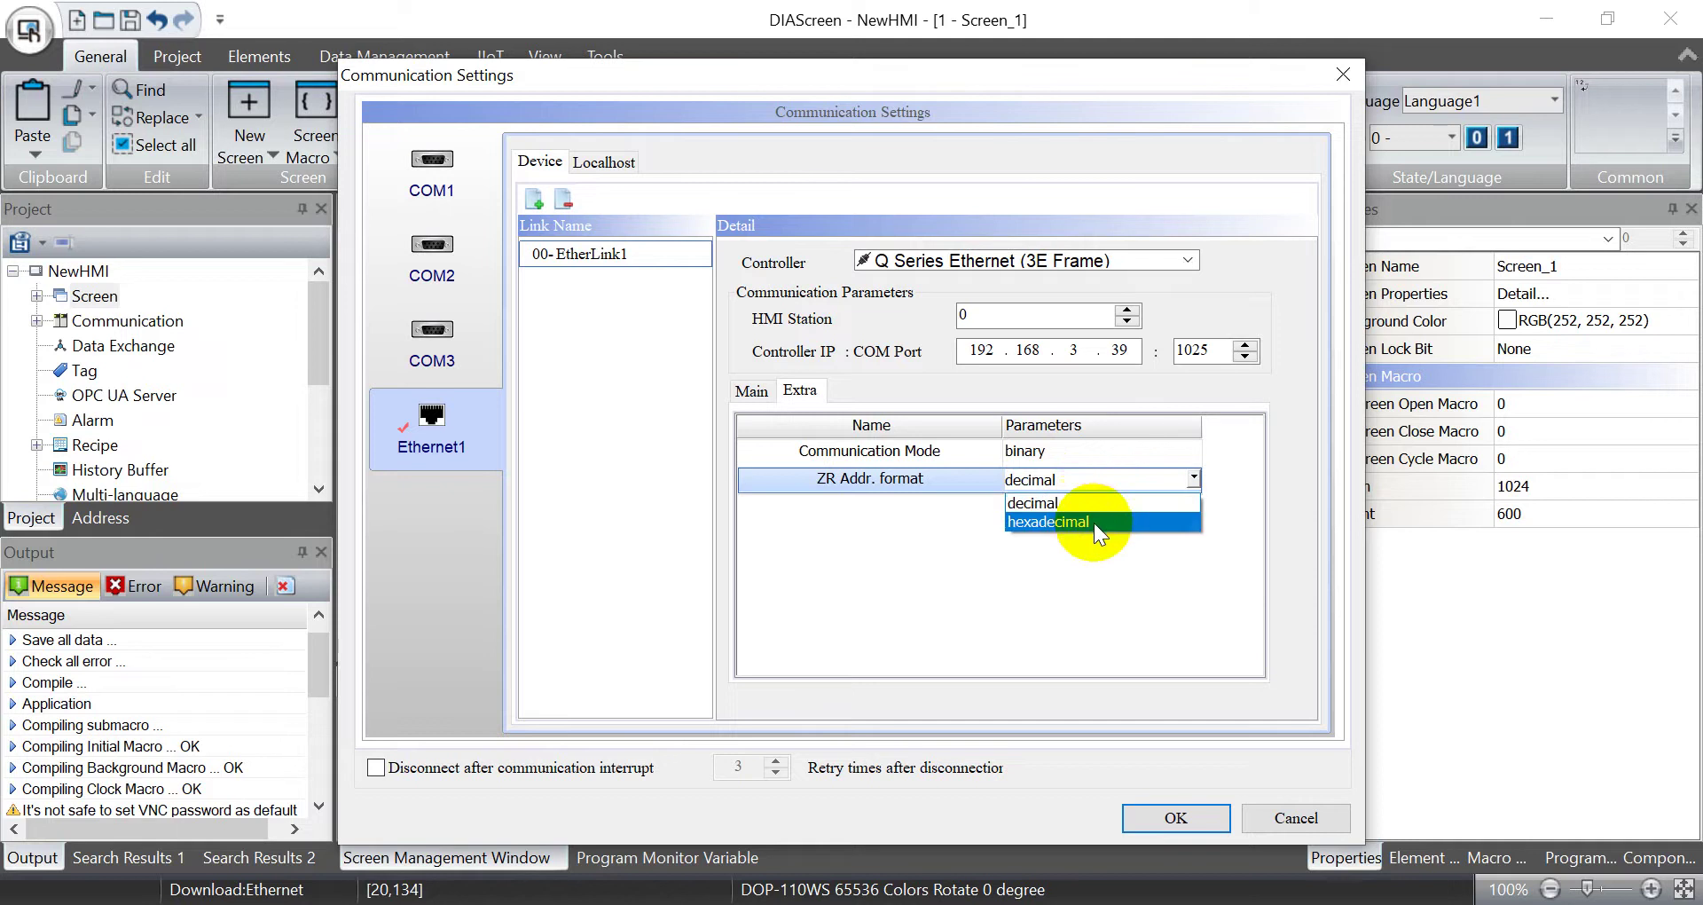
left_click(616, 165)
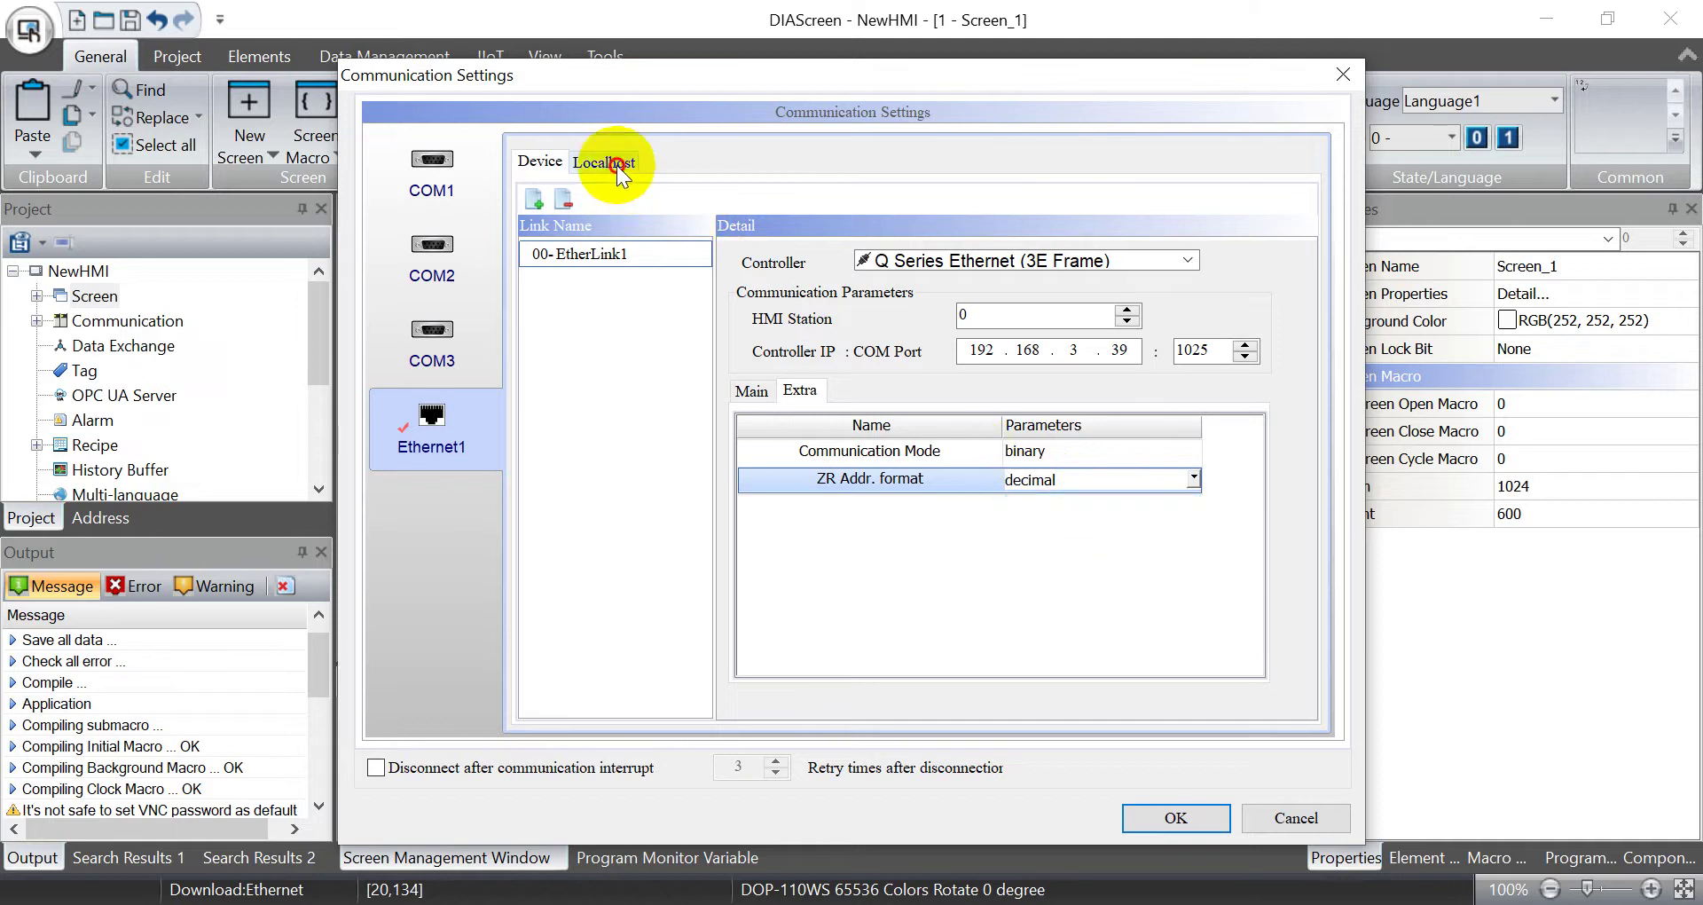
left_click(607, 163)
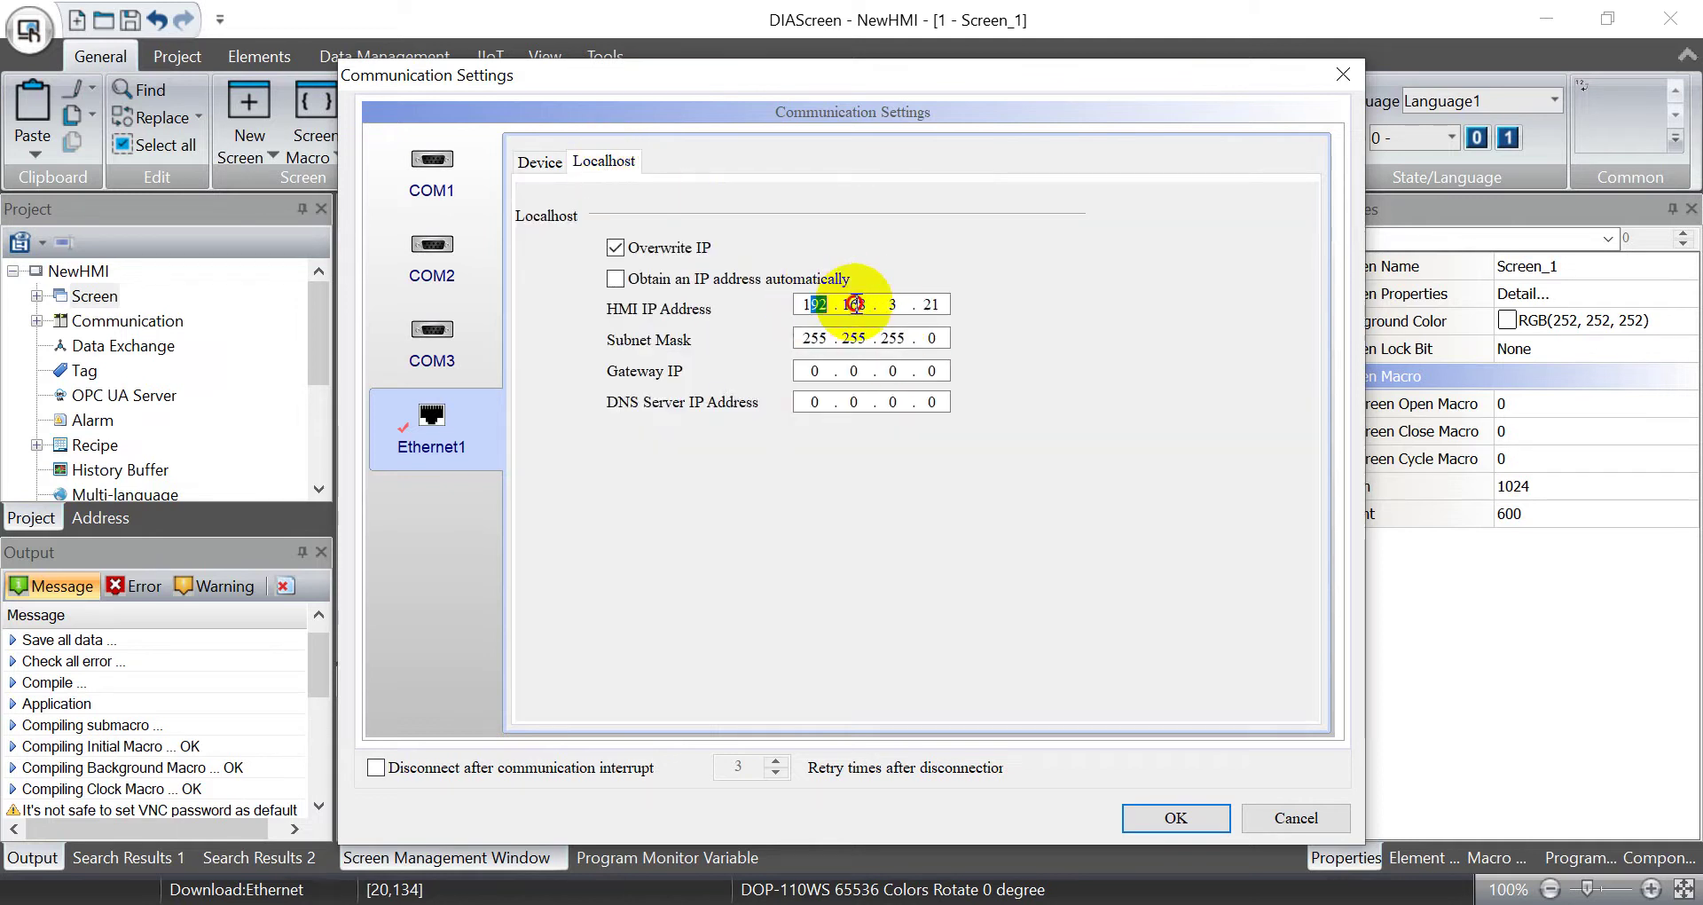
left_click(924, 304)
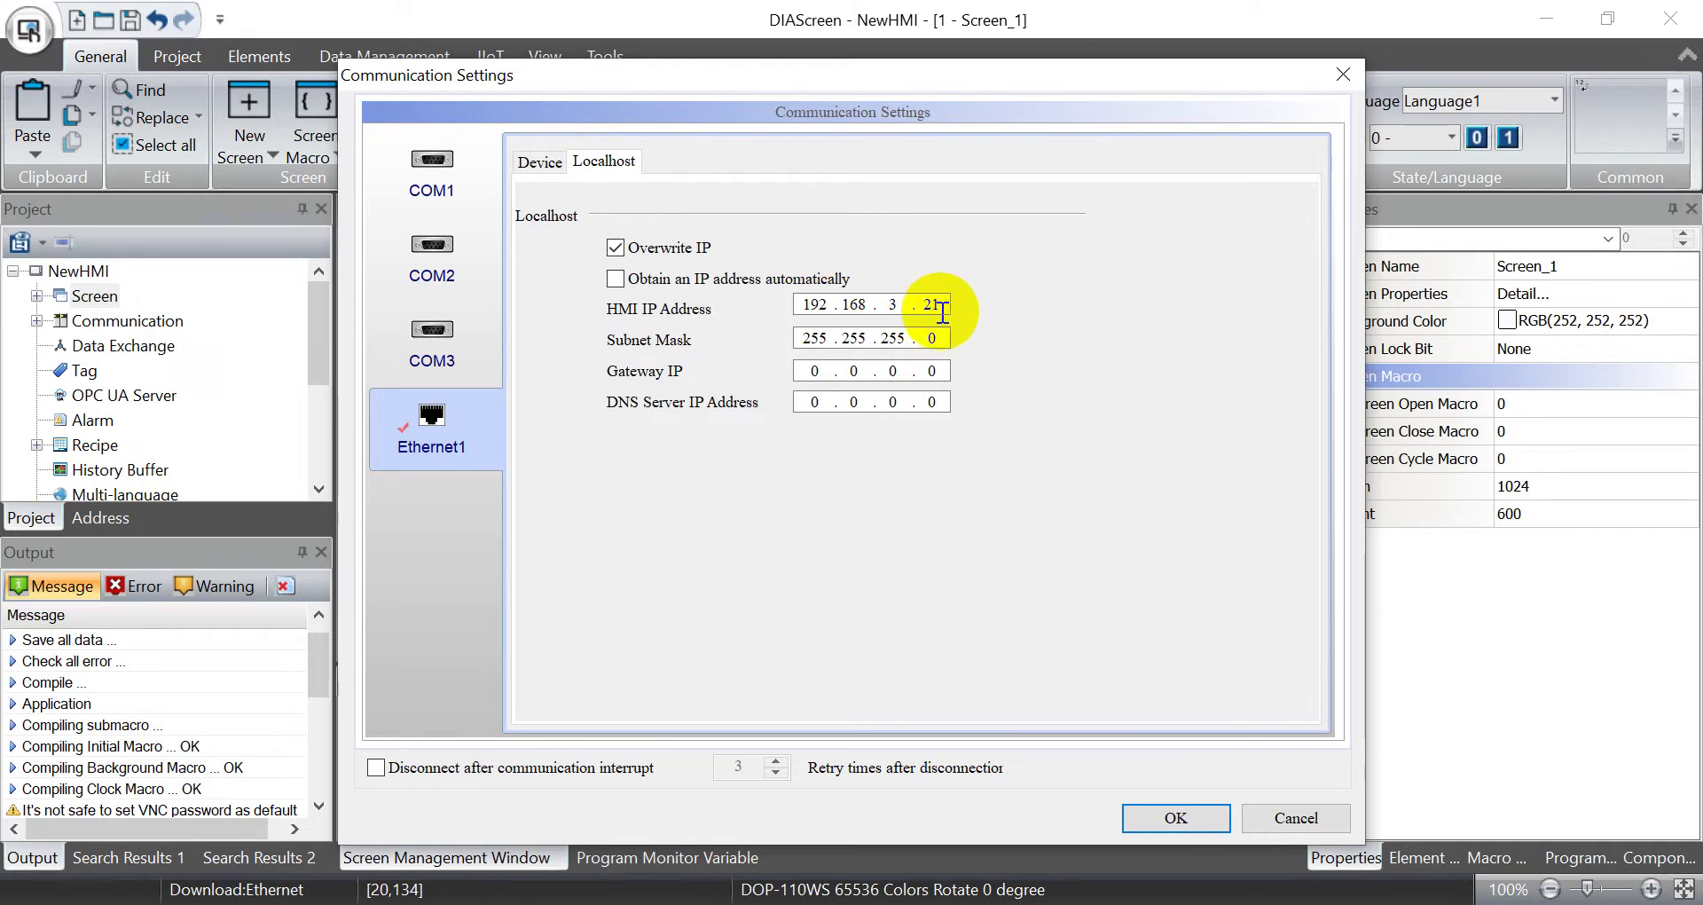
left_click(1185, 811)
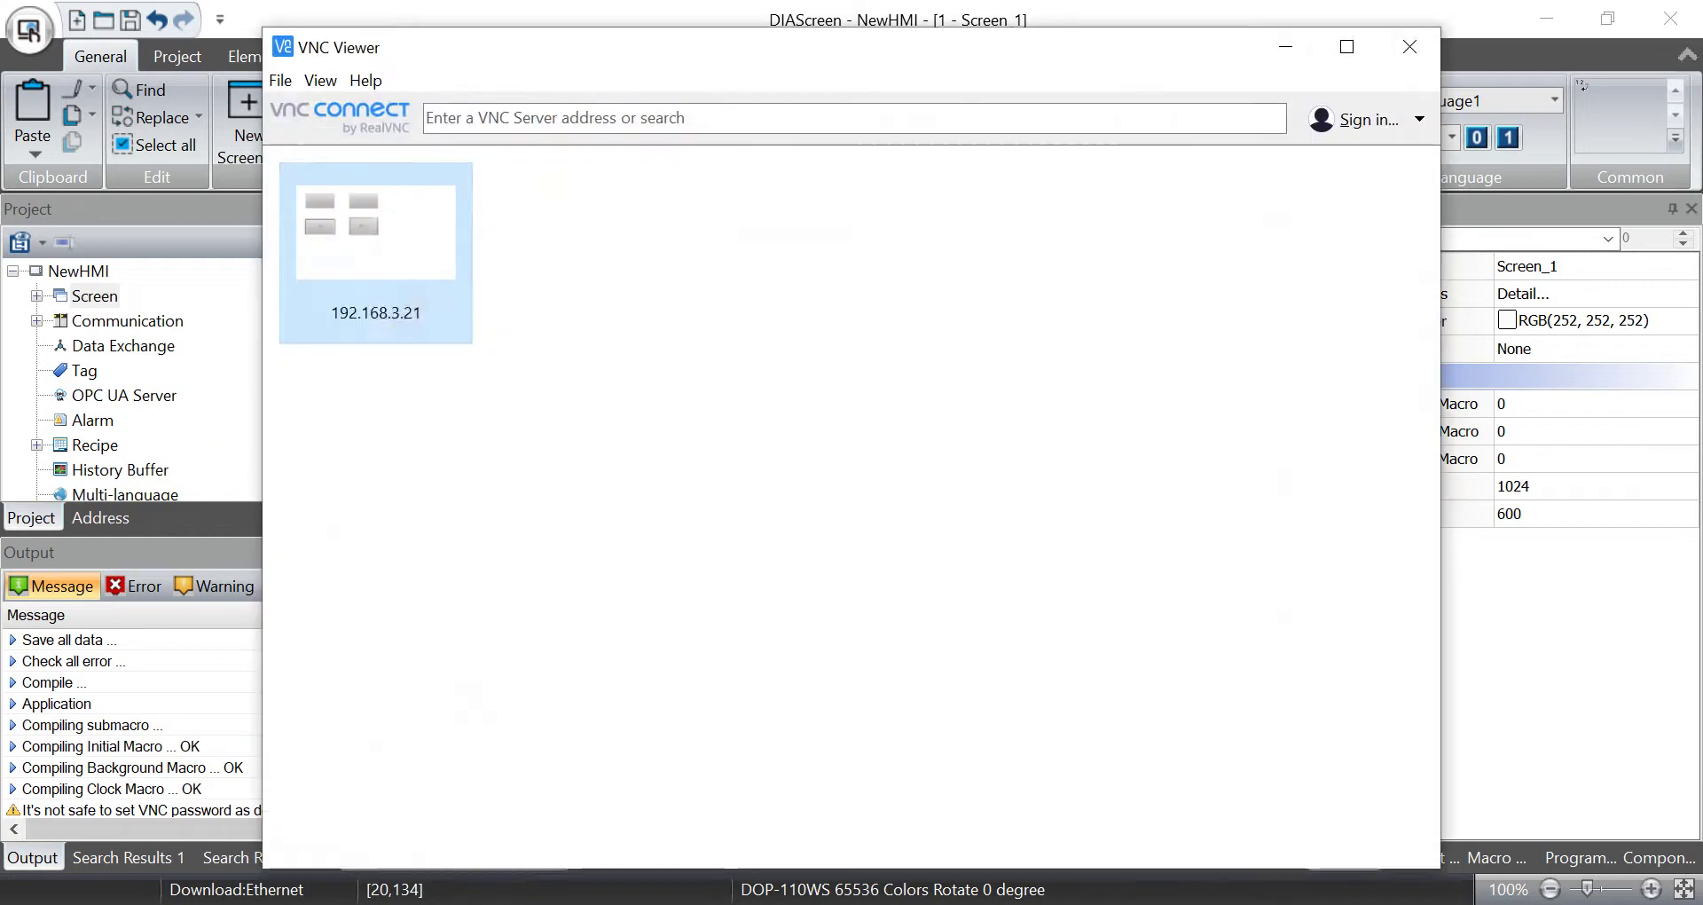
Connect VNC Viewer to the HMI at 192.168.3.21, accepting the unencrypted warning
double_click(380, 279)
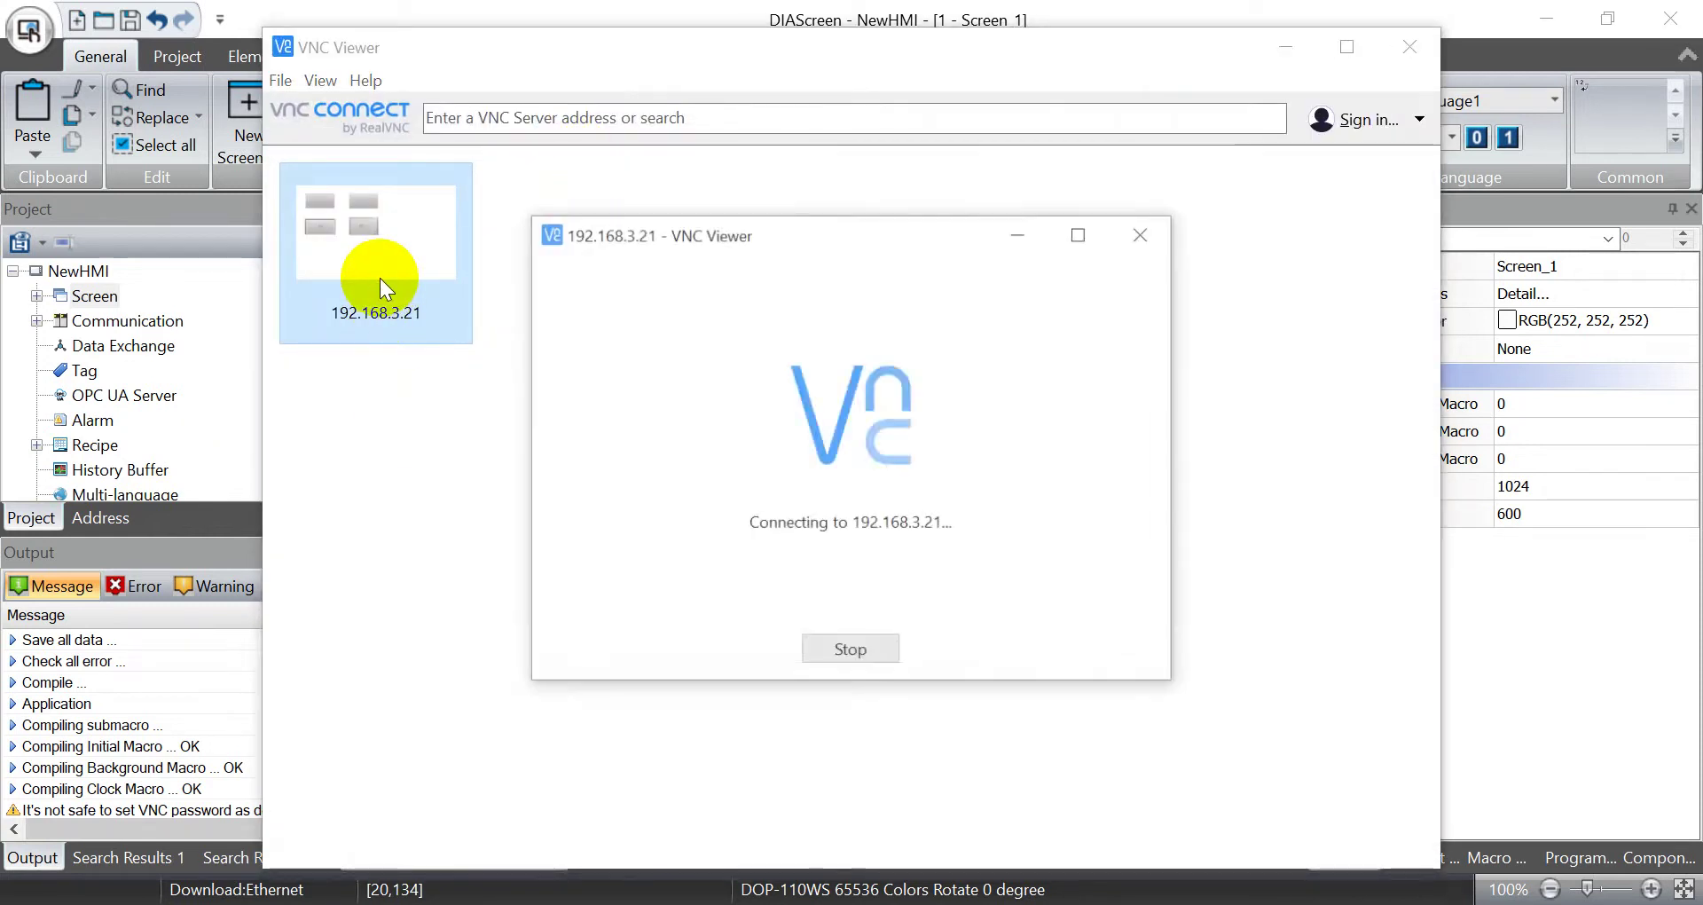
left_click(944, 605)
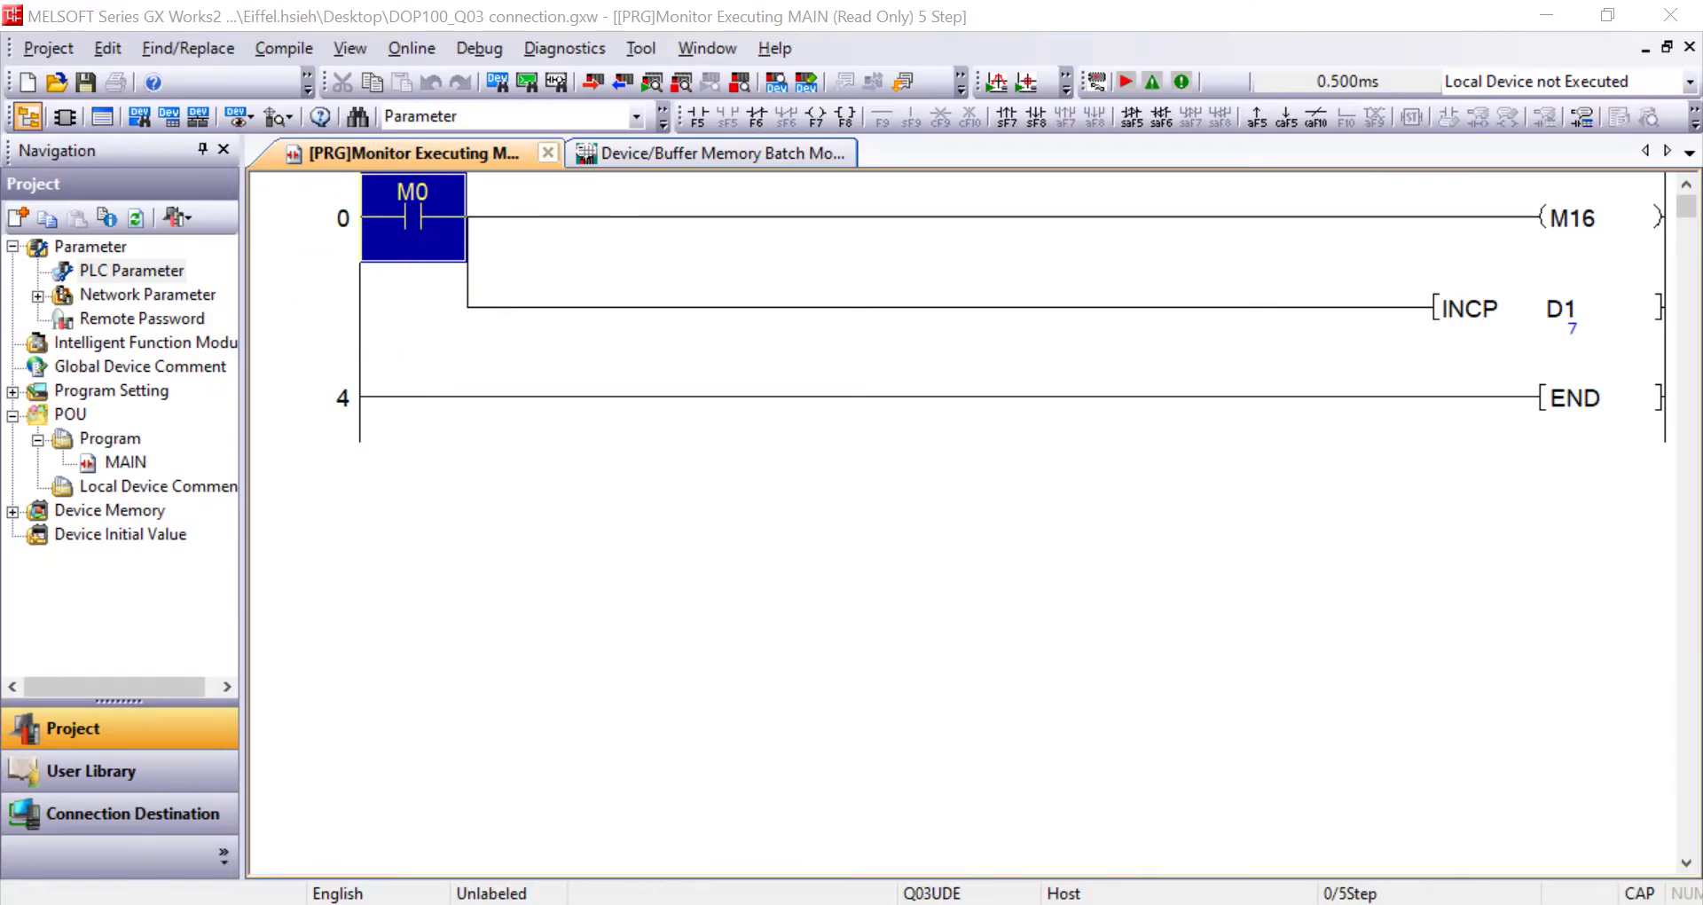
left_click(646, 803)
mouse_move(680, 185)
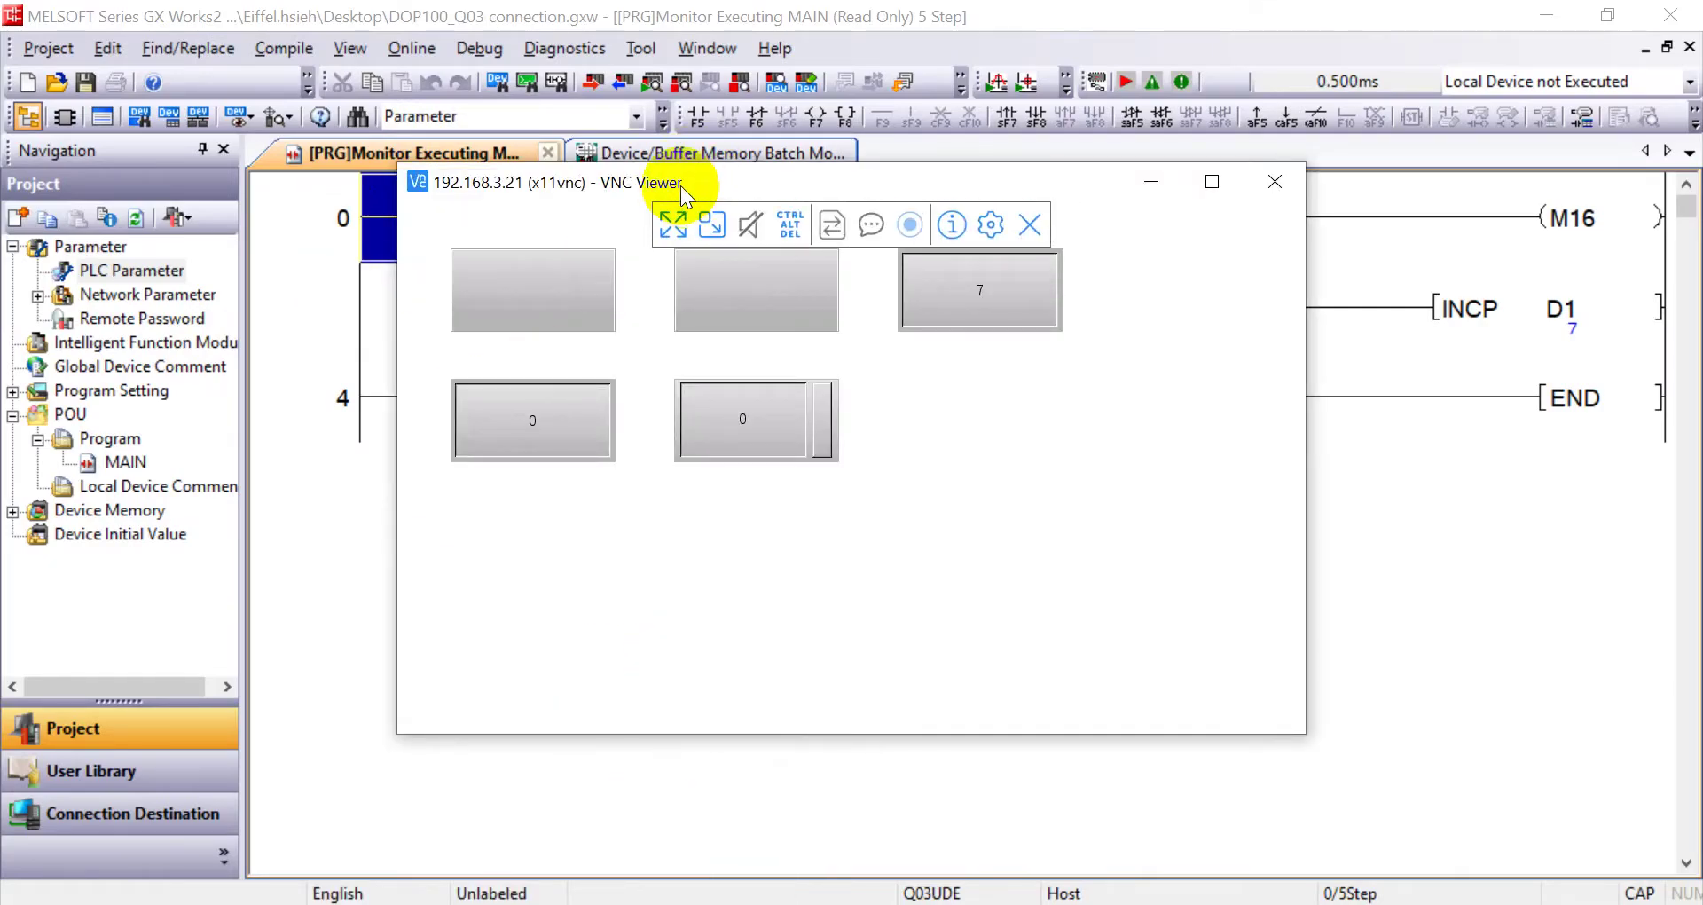
left_click_drag(680, 185, 649, 387)
Press the HMI button to set M0 and increment D1, enter 65 in the register, then close the viewer
left_click(527, 490)
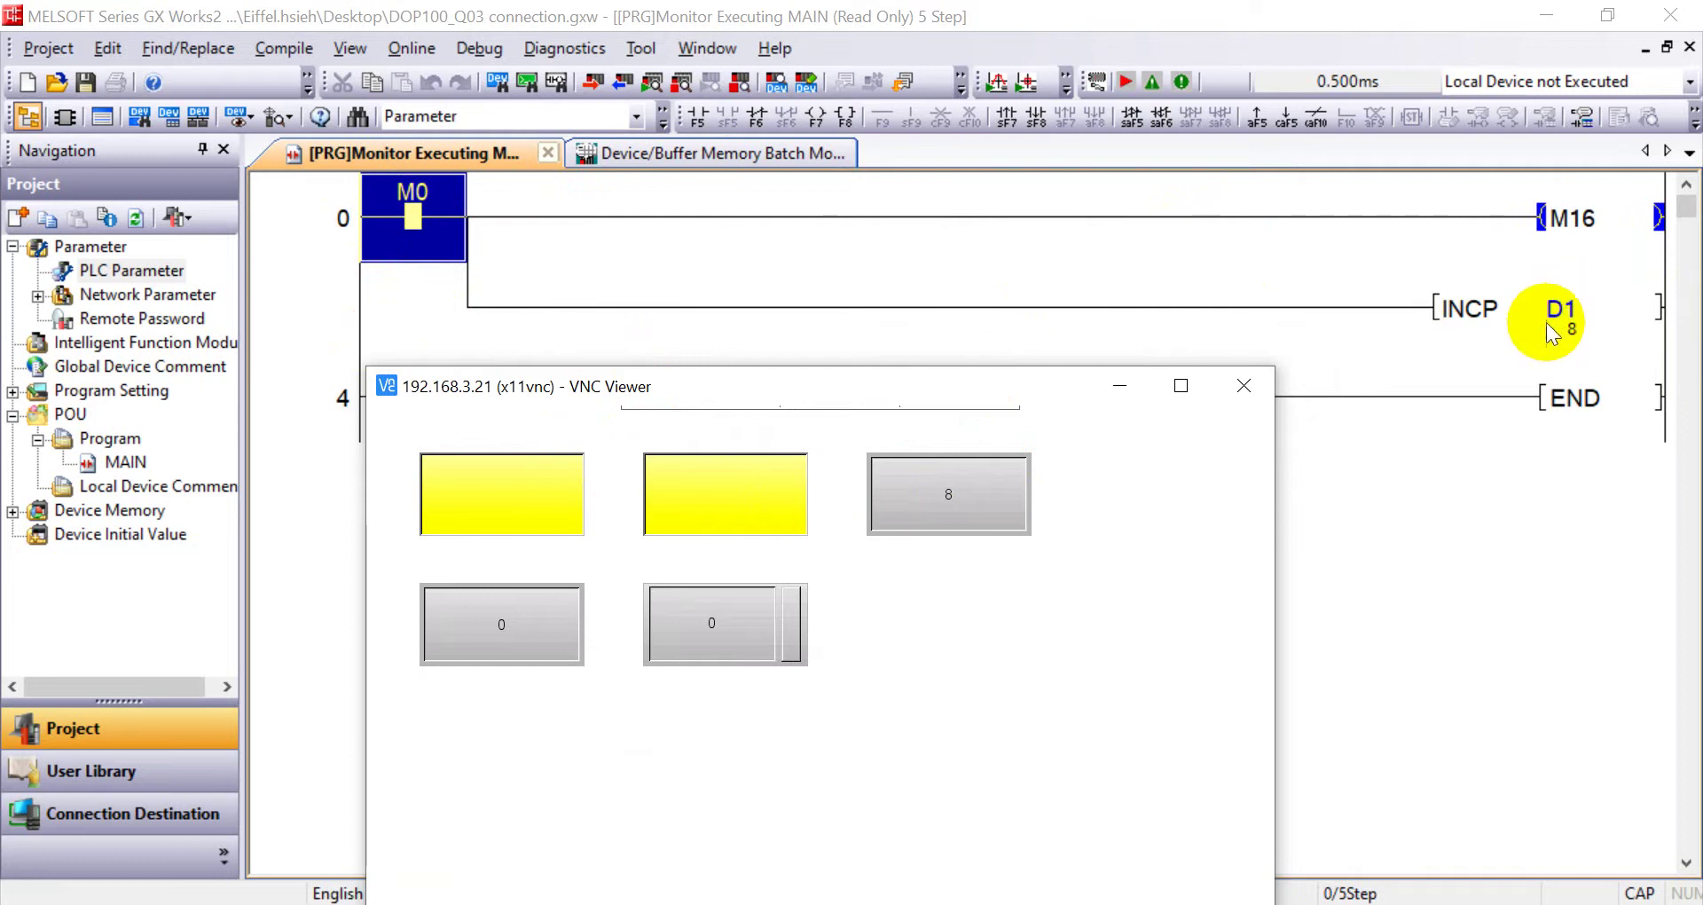
left_click(546, 508)
left_click(733, 641)
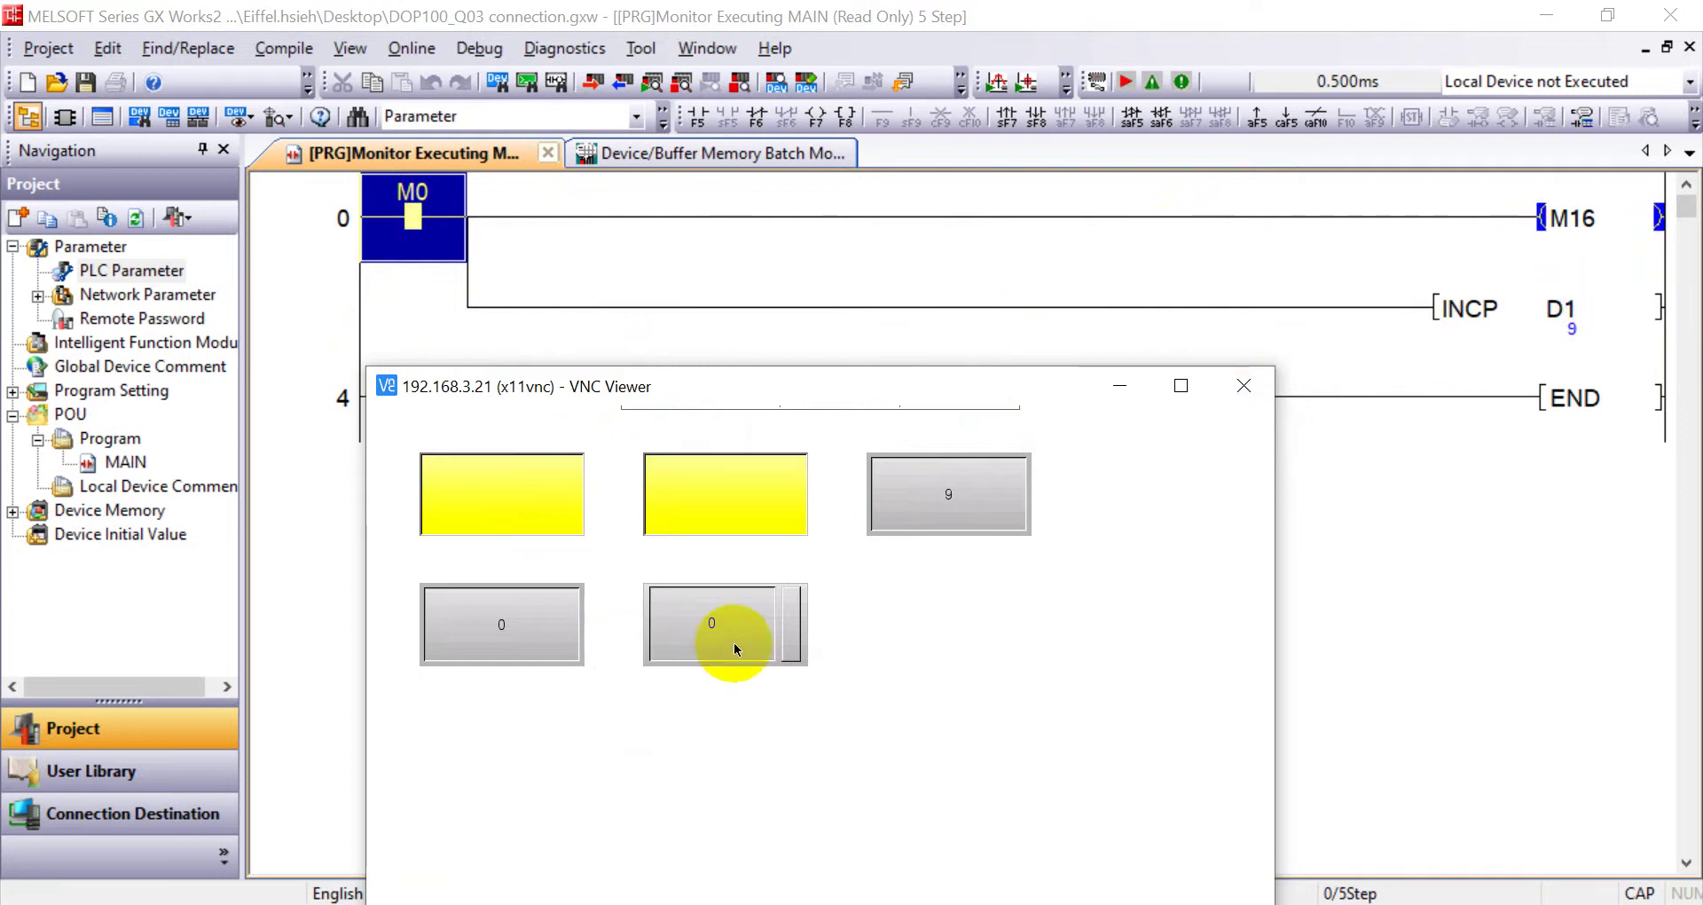
left_click(804, 692)
left_click(733, 692)
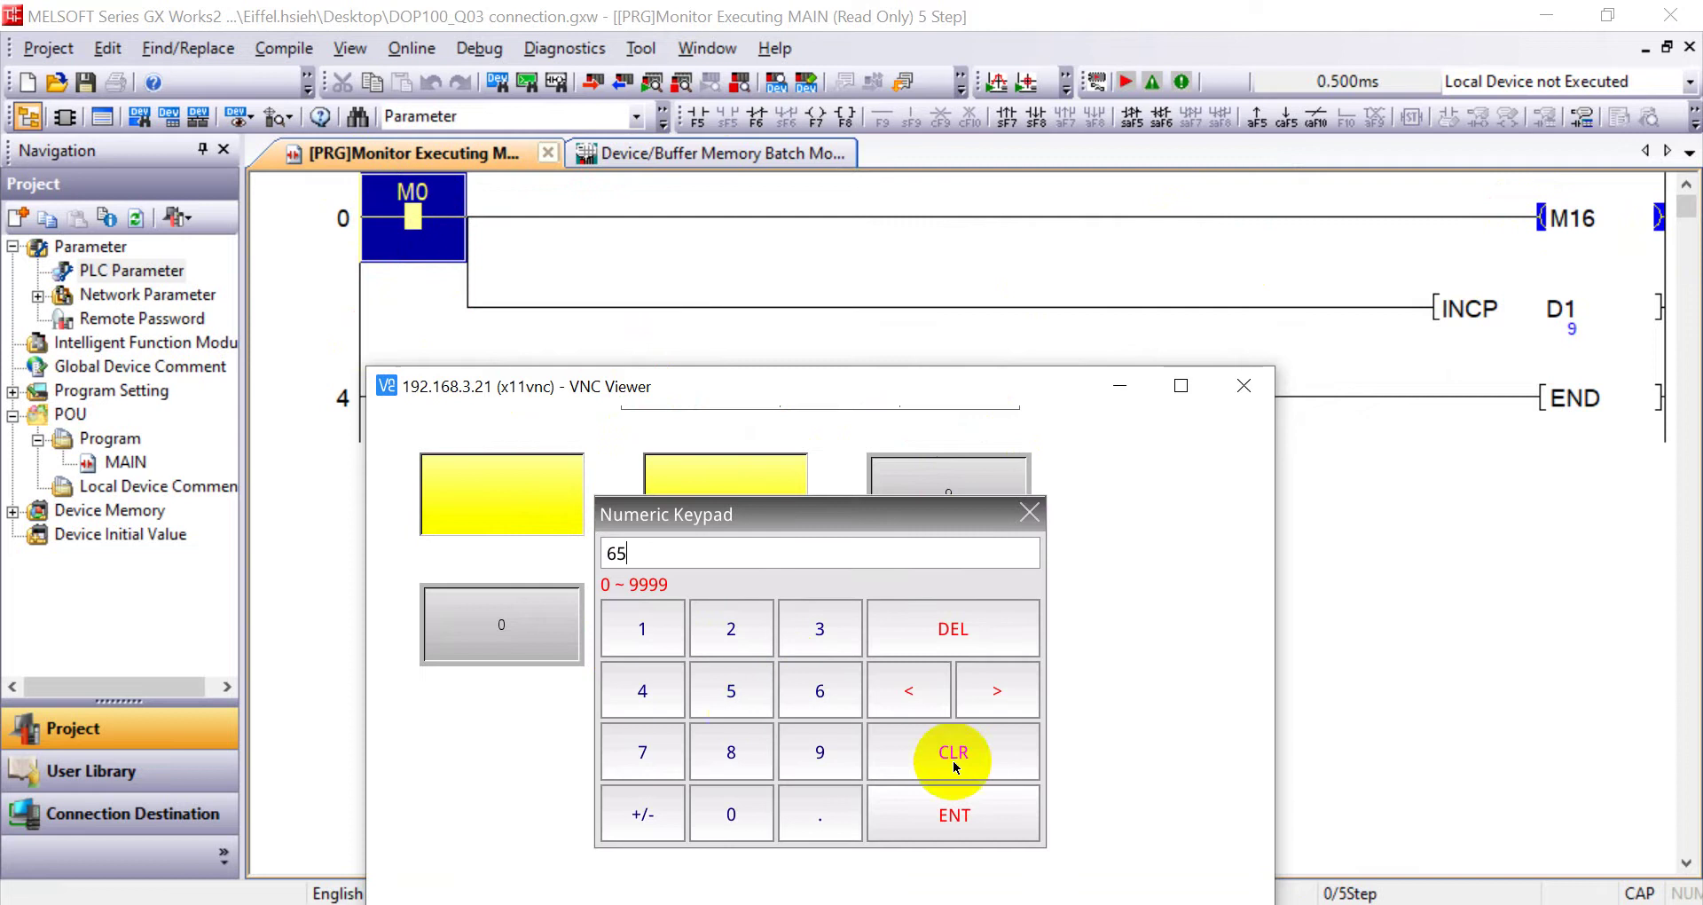
left_click(976, 809)
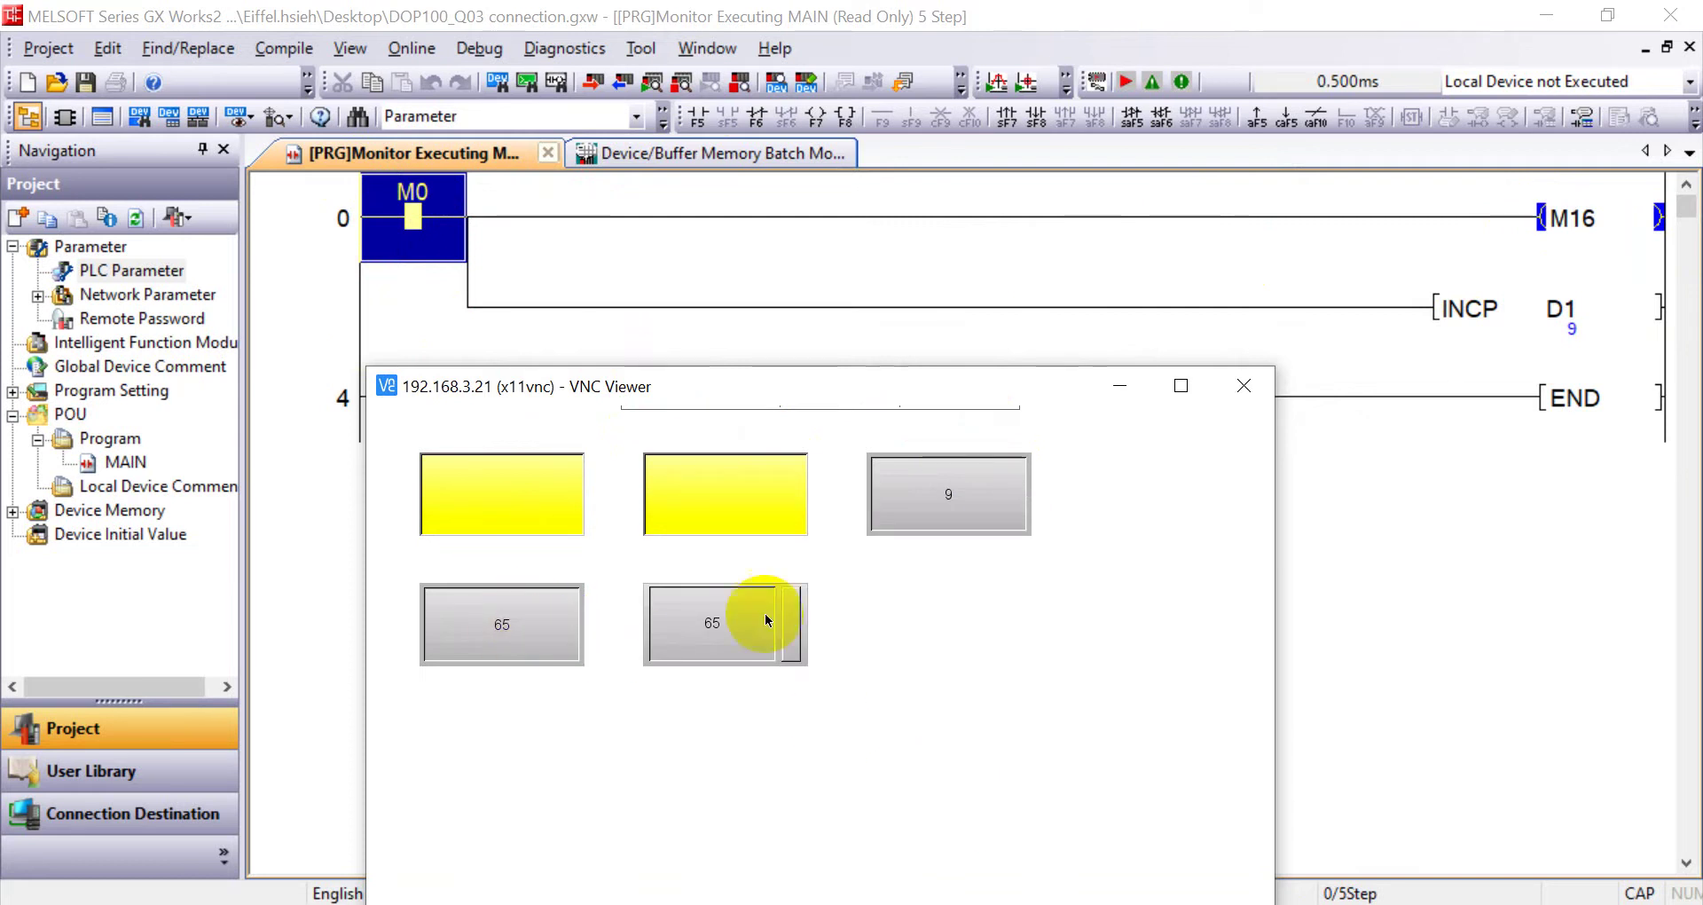
key("alt+Tab")
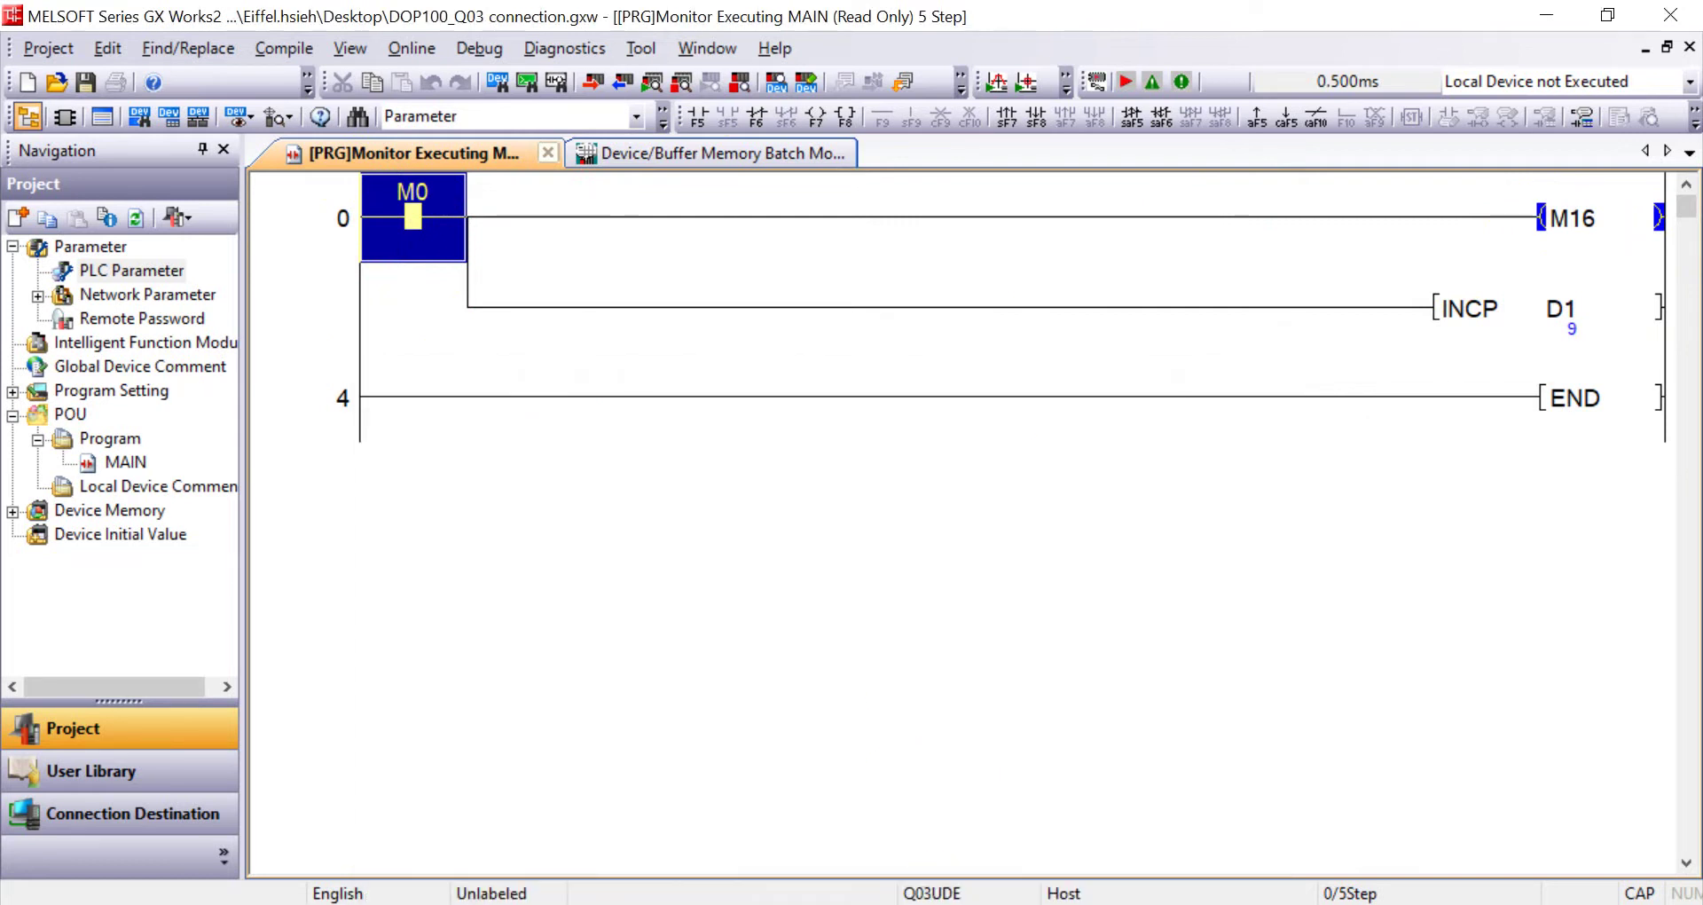
Reopen the Built-in Ethernet Port settings (IP 192.168.3.39, mask 255.255.255.0) and review the connection table
left_click(124, 270)
double_click(122, 275)
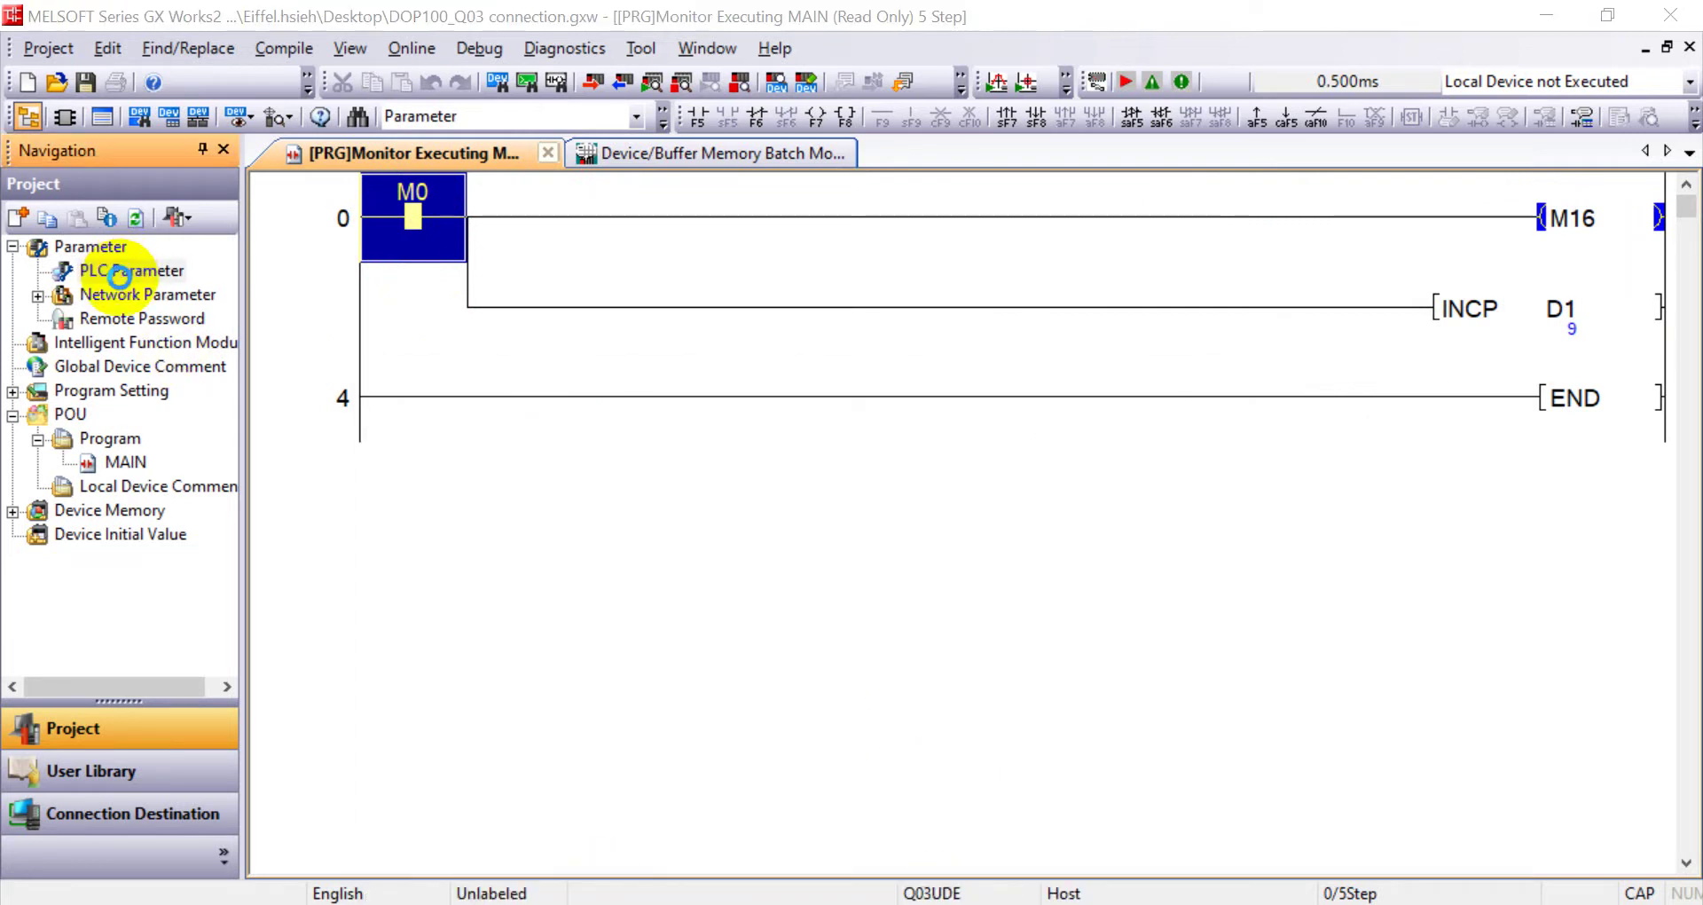
left_click(1187, 62)
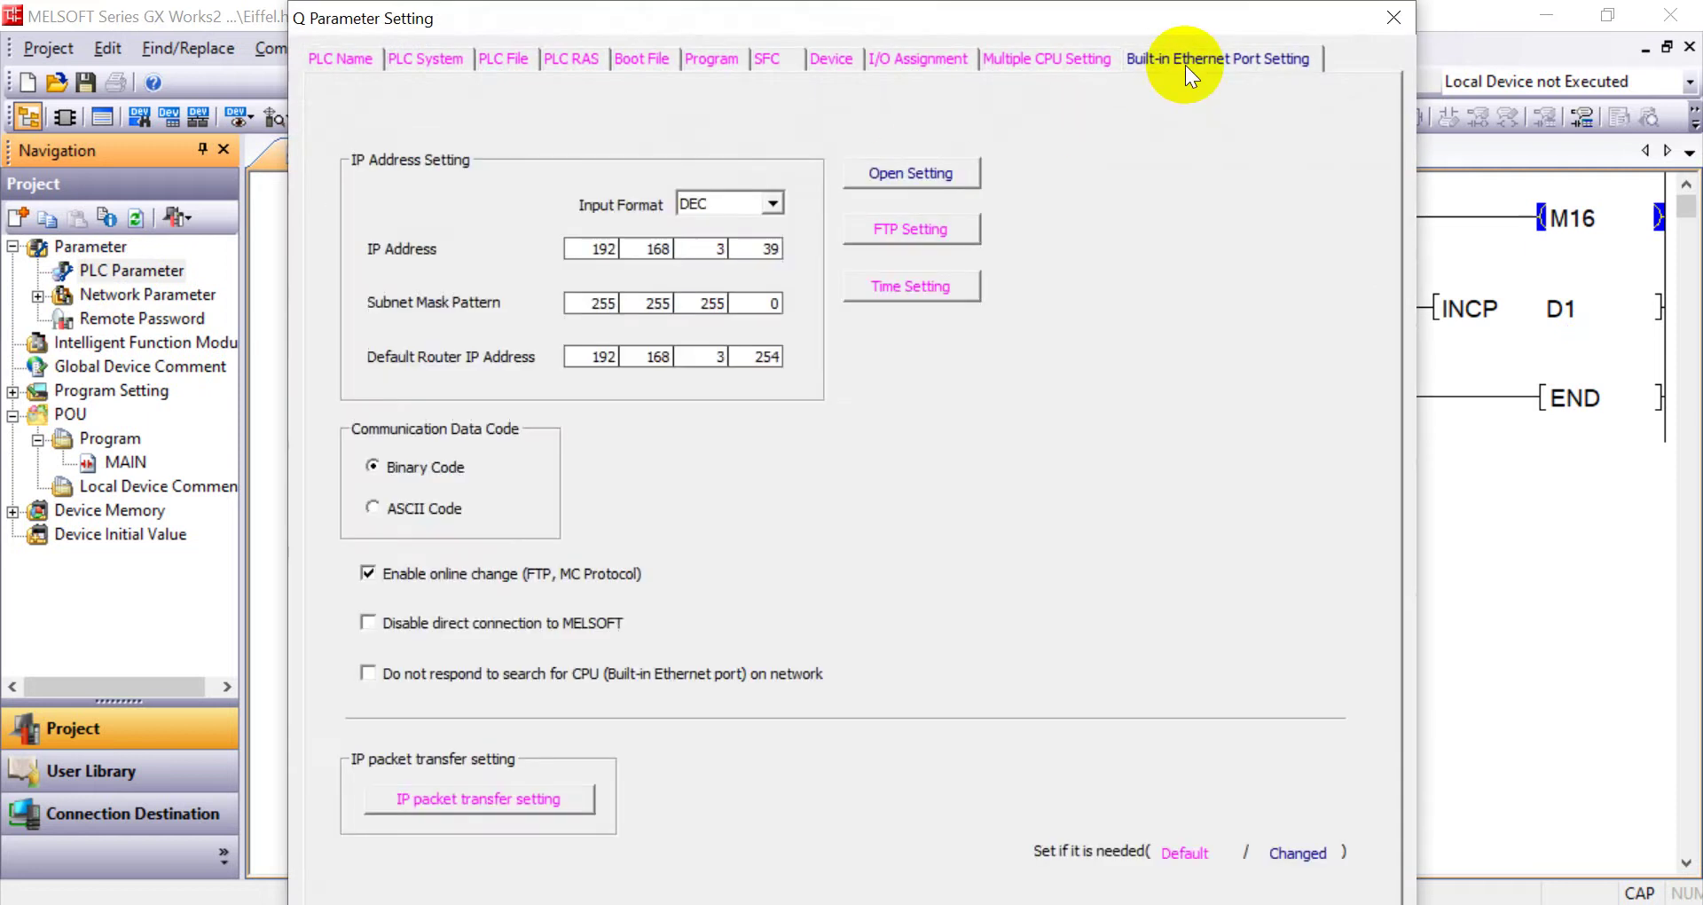
left_click(923, 174)
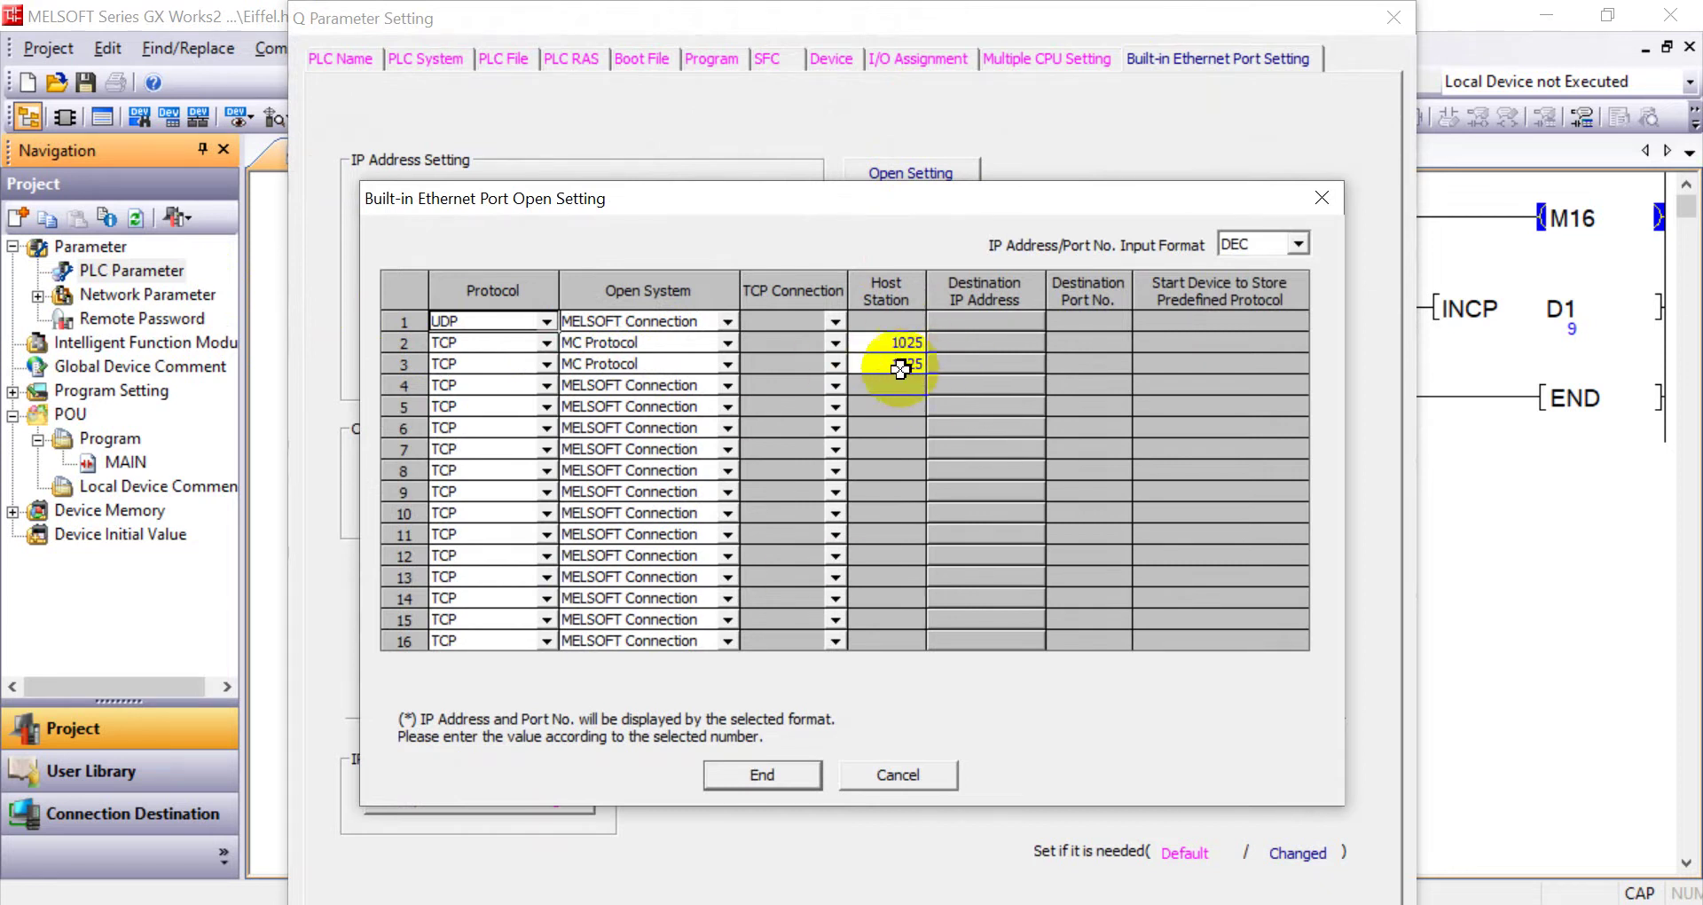
left_click(754, 779)
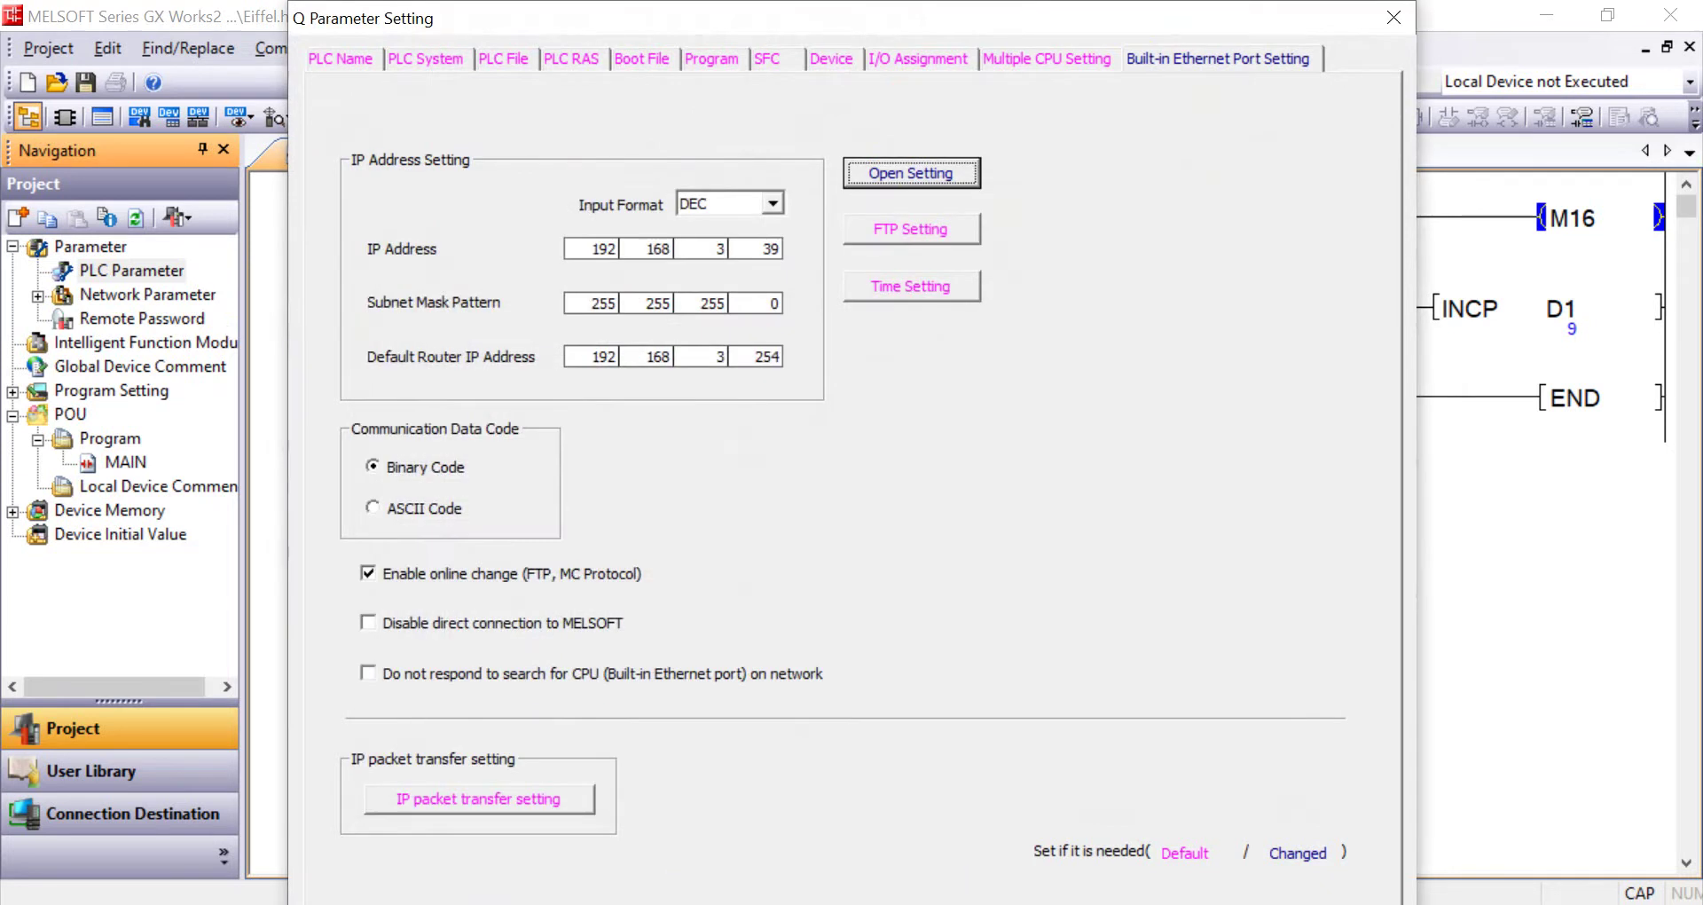